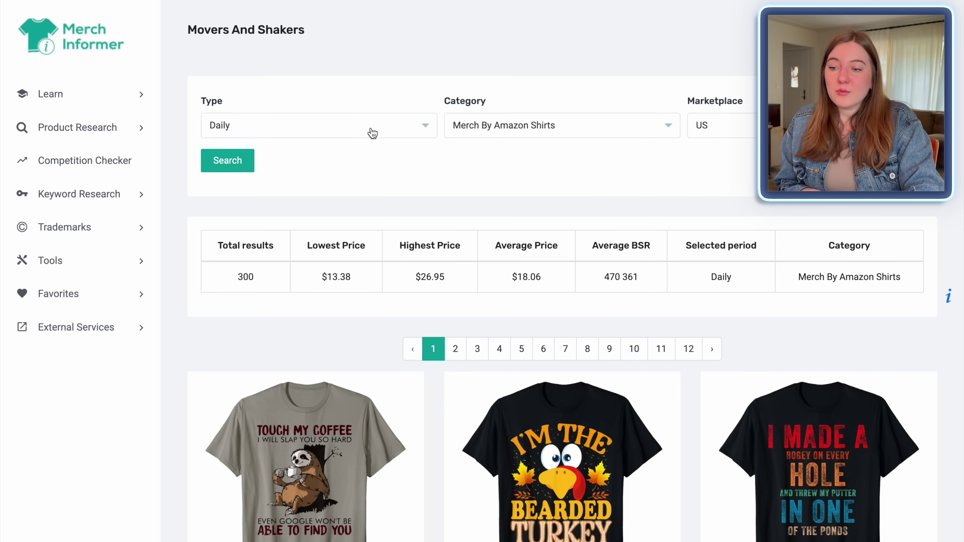
Check the time period options available for the Movers and Shakers type, leaving Daily selected
{"action": "scroll", "coordinate": [344, 79], "scroll_direction": "down", "scroll_amount": 1}
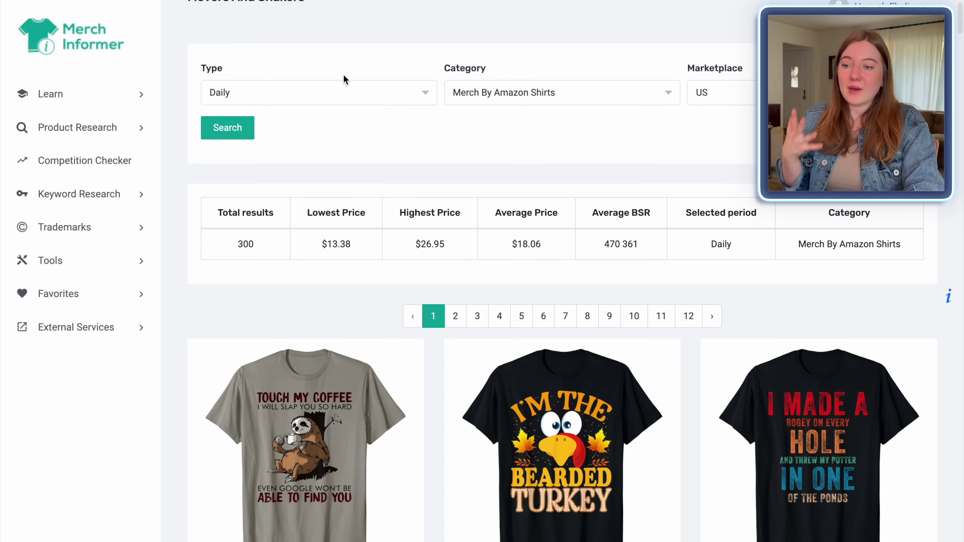
{"action": "left_click", "coordinate": [318, 94]}
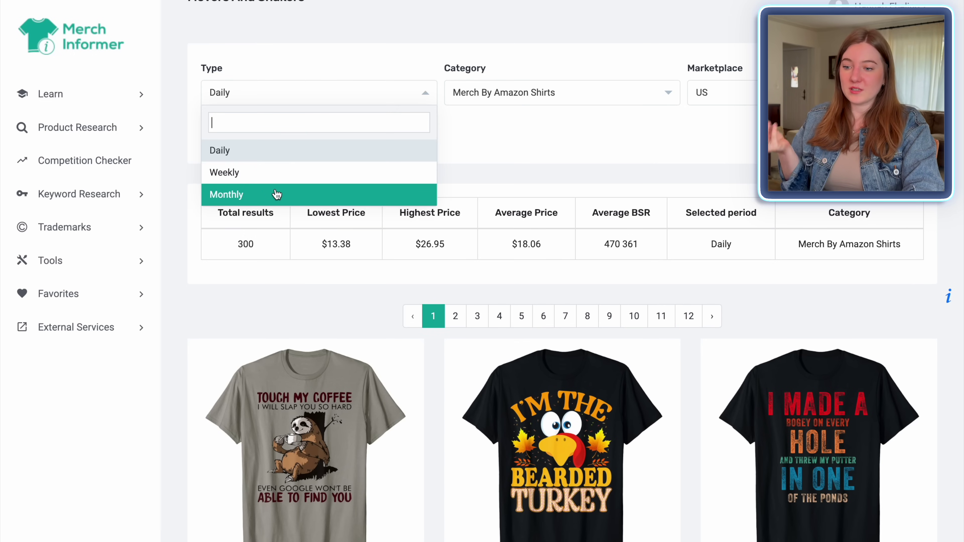
{"action": "left_click", "coordinate": [472, 140]}
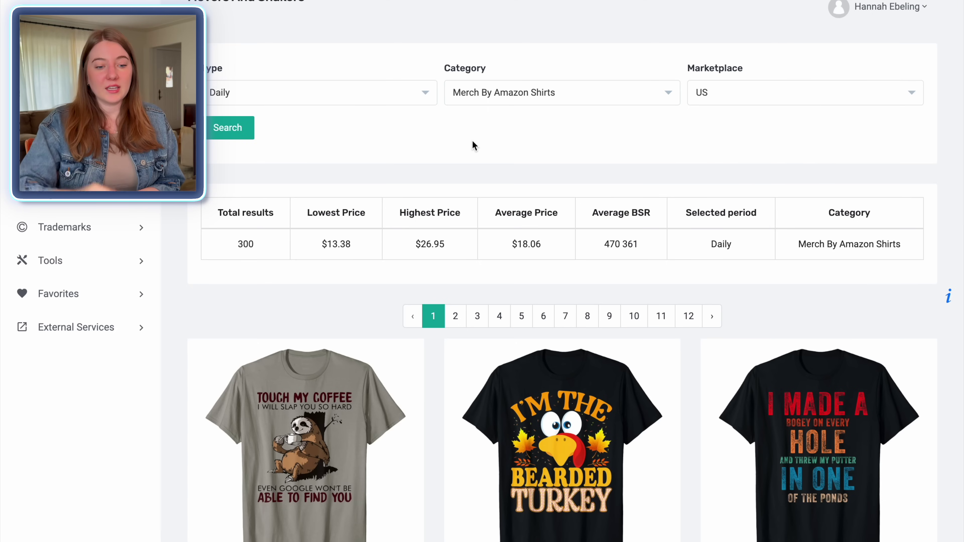
Examine the sales rank charts of the first row of shirts, especially the data points of the Bearded Turkey design
{"action": "scroll", "coordinate": [907, 201], "scroll_direction": "down", "scroll_amount": 9}
{"action": "scroll", "coordinate": [903, 200], "scroll_direction": "up", "scroll_amount": 3}
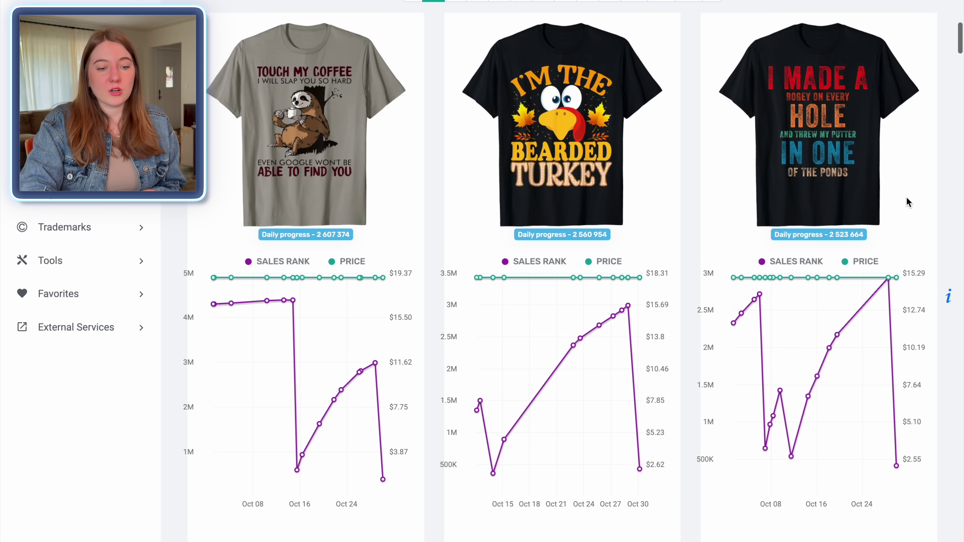
{"action": "mouse_move", "coordinate": [477, 417]}
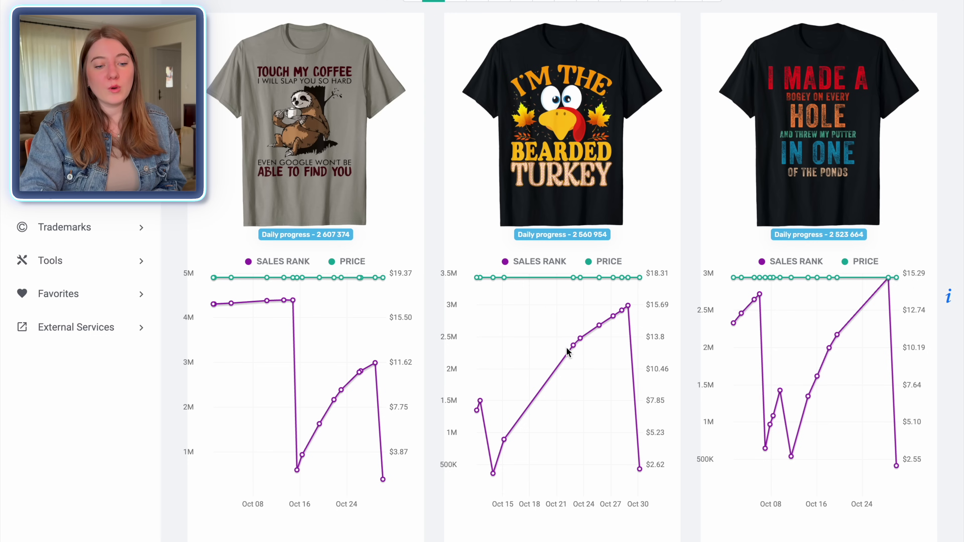
{"action": "mouse_move", "coordinate": [597, 326]}
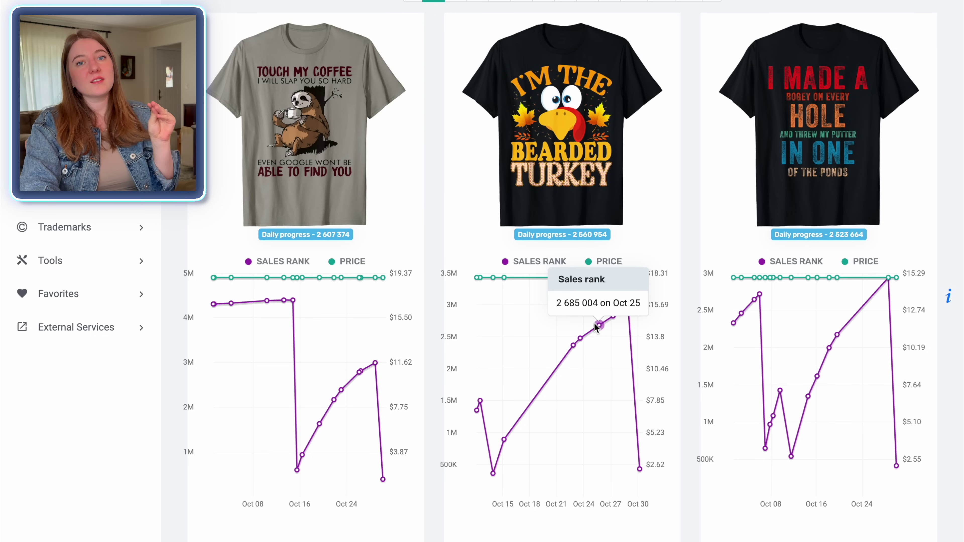
{"action": "mouse_move", "coordinate": [627, 307]}
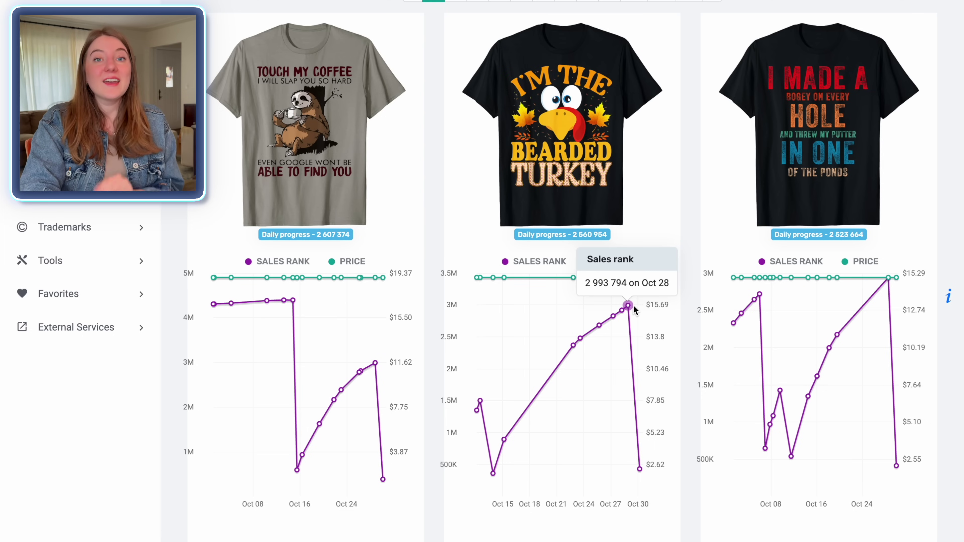
{"action": "scroll", "coordinate": [639, 468], "scroll_direction": "down", "scroll_amount": 1}
{"action": "mouse_move", "coordinate": [638, 428]}
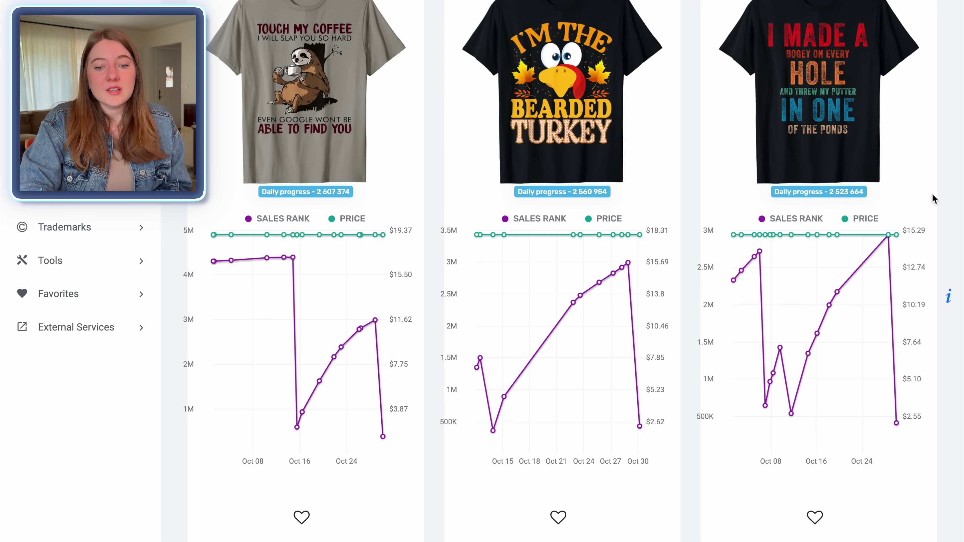
Look through the first page of daily shirt results, comparing designs, sales rank trends and listing details for niche ideas
{"action": "scroll", "coordinate": [932, 195], "scroll_direction": "down", "scroll_amount": 15}
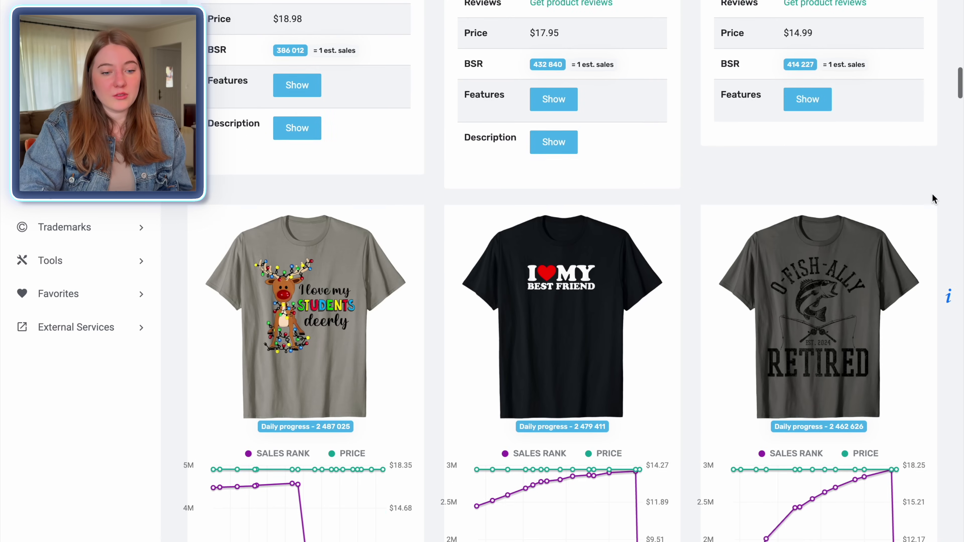
{"action": "scroll", "coordinate": [932, 194], "scroll_direction": "down", "scroll_amount": 12}
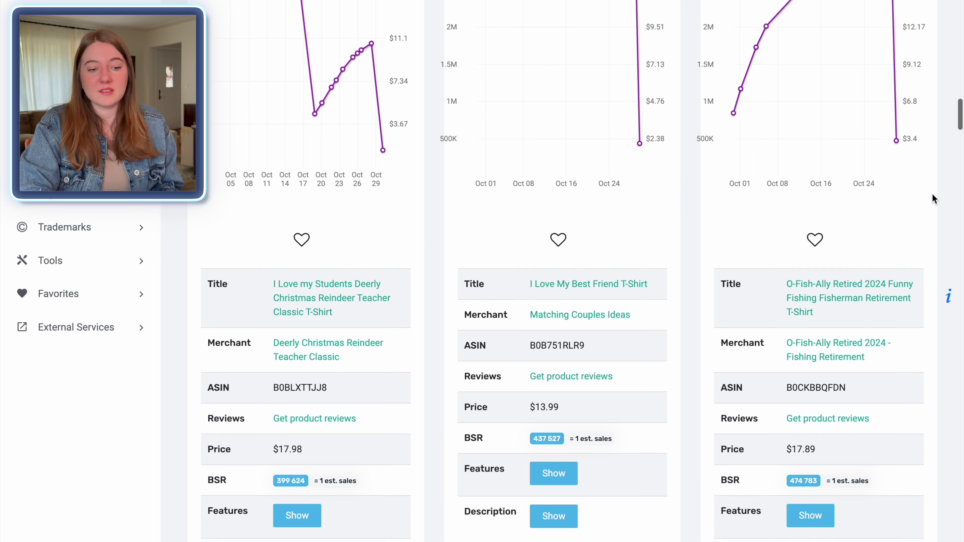
{"action": "scroll", "coordinate": [933, 198], "scroll_direction": "down", "scroll_amount": 20}
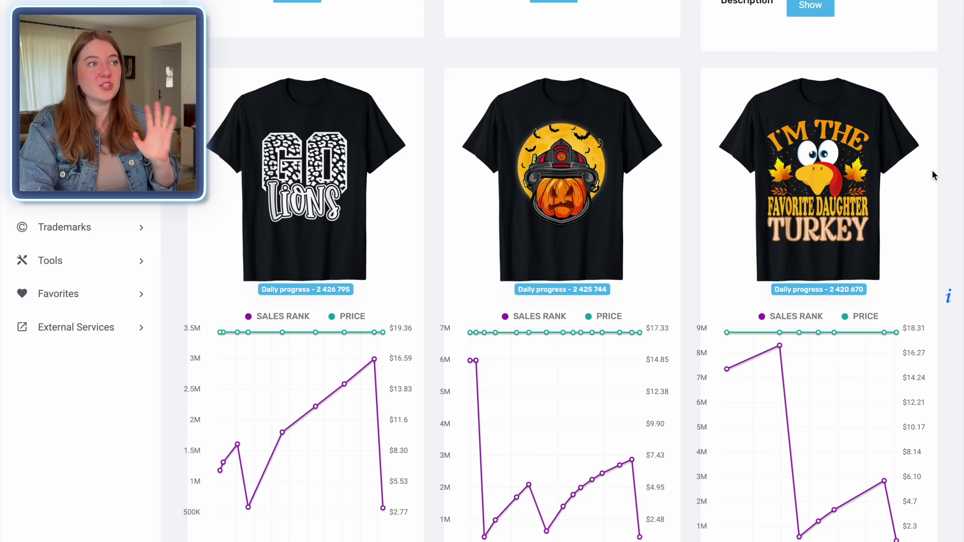
{"action": "scroll", "coordinate": [934, 175], "scroll_direction": "down", "scroll_amount": 15}
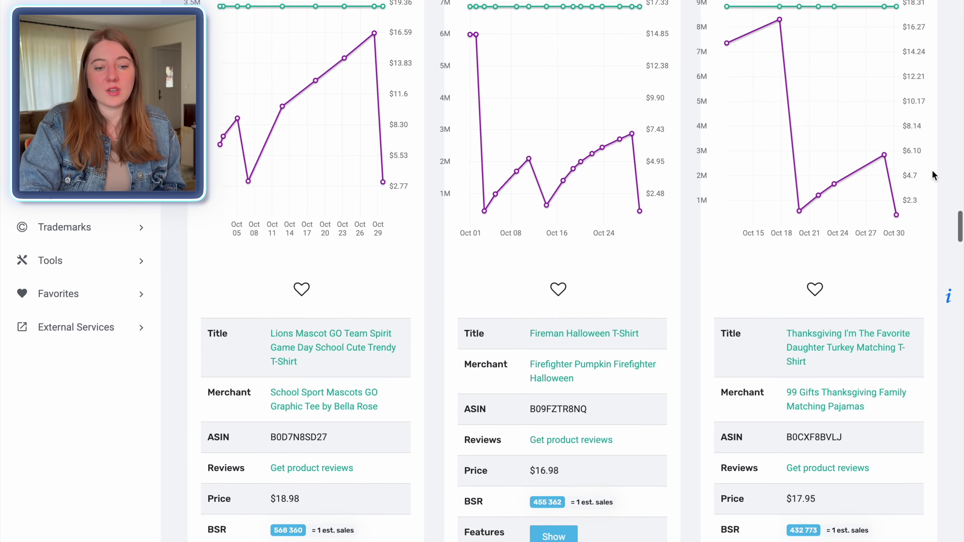
{"action": "scroll", "coordinate": [932, 171], "scroll_direction": "down", "scroll_amount": 5}
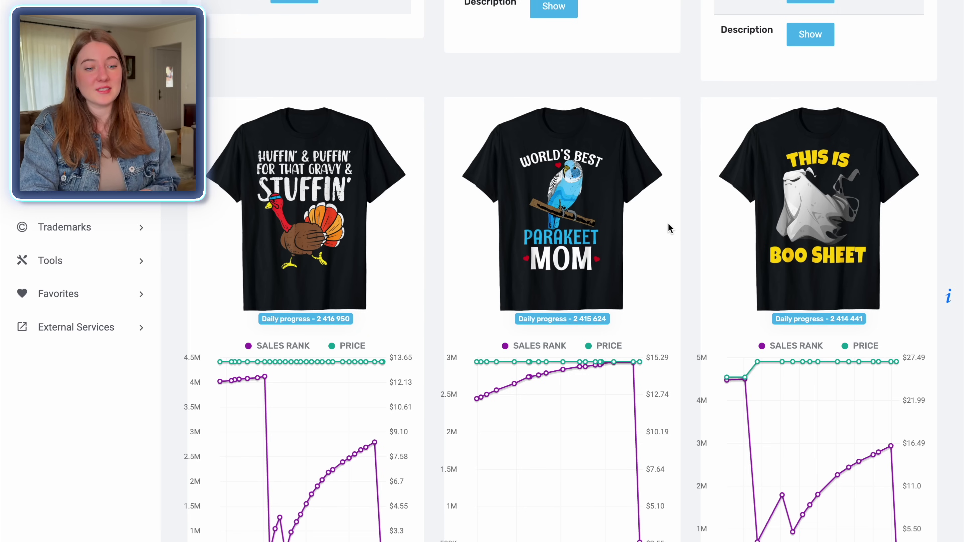
{"action": "scroll", "coordinate": [678, 258], "scroll_direction": "down", "scroll_amount": 1}
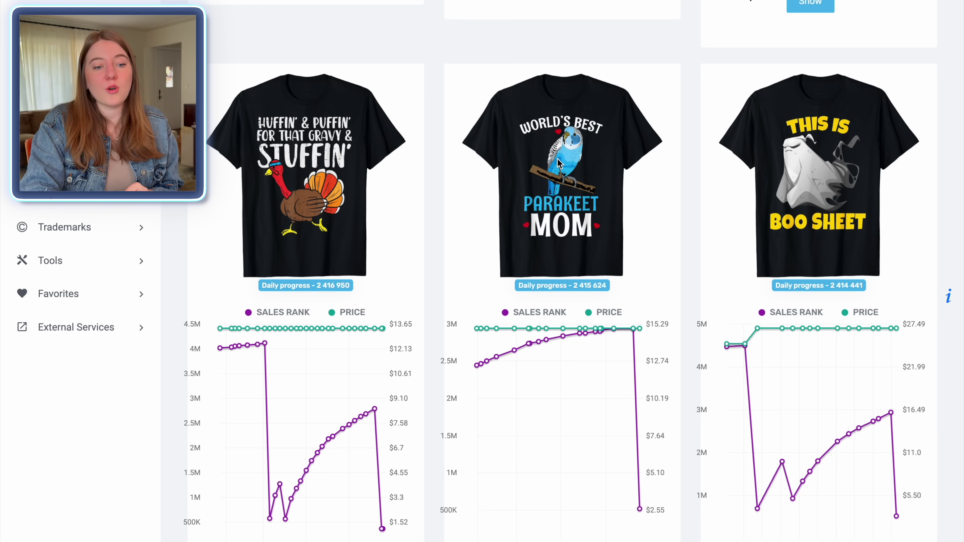
{"action": "scroll", "coordinate": [908, 212], "scroll_direction": "down", "scroll_amount": 10}
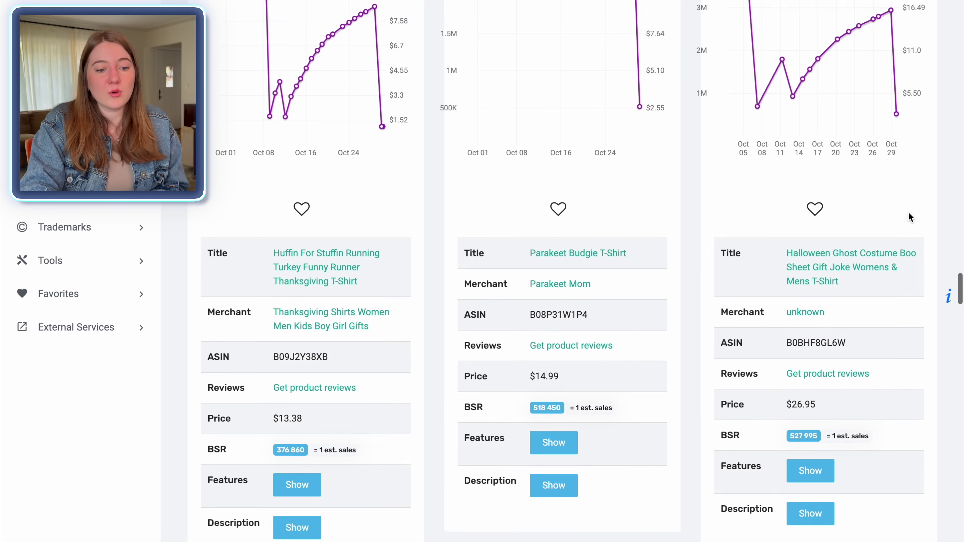
{"action": "scroll", "coordinate": [908, 213], "scroll_direction": "down", "scroll_amount": 10}
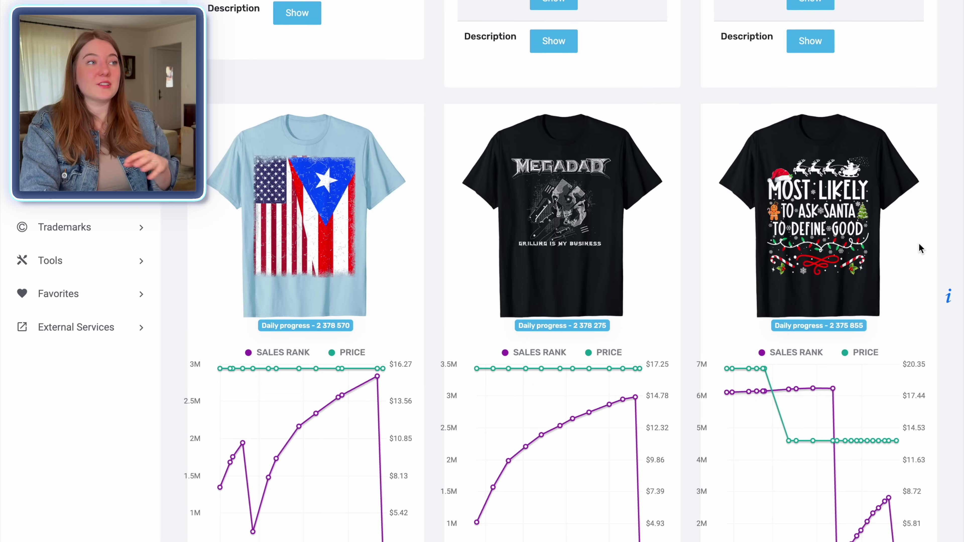
{"action": "scroll", "coordinate": [919, 249], "scroll_direction": "down", "scroll_amount": 2}
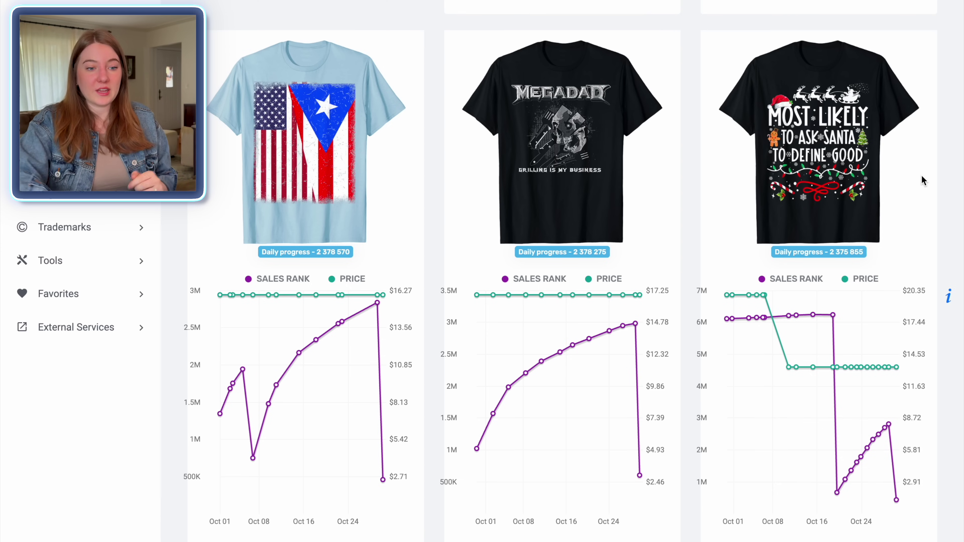
{"action": "scroll", "coordinate": [921, 175], "scroll_direction": "down", "scroll_amount": 10}
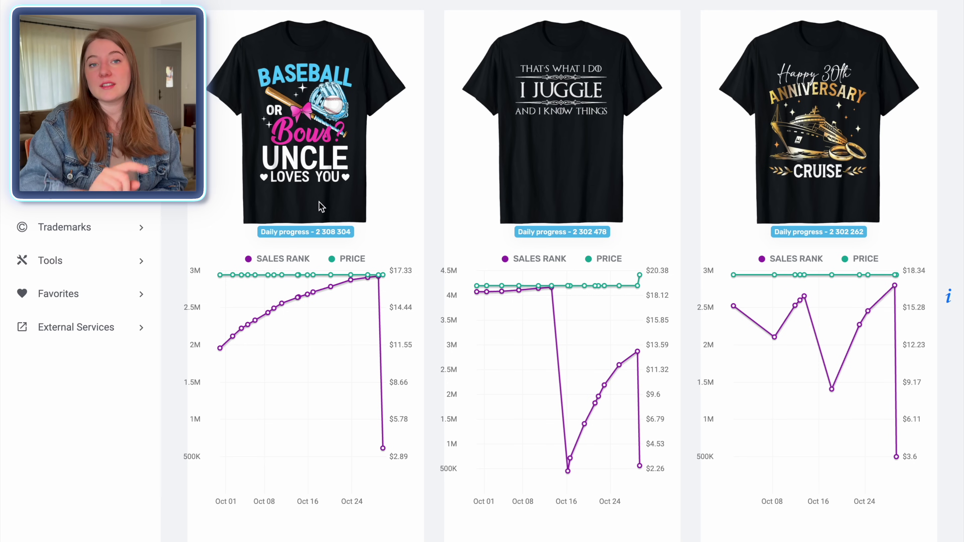
Examine the designs and sales rank charts further into the daily results, including the retired sewing shirt
{"action": "scroll", "coordinate": [839, 167], "scroll_direction": "down", "scroll_amount": 15}
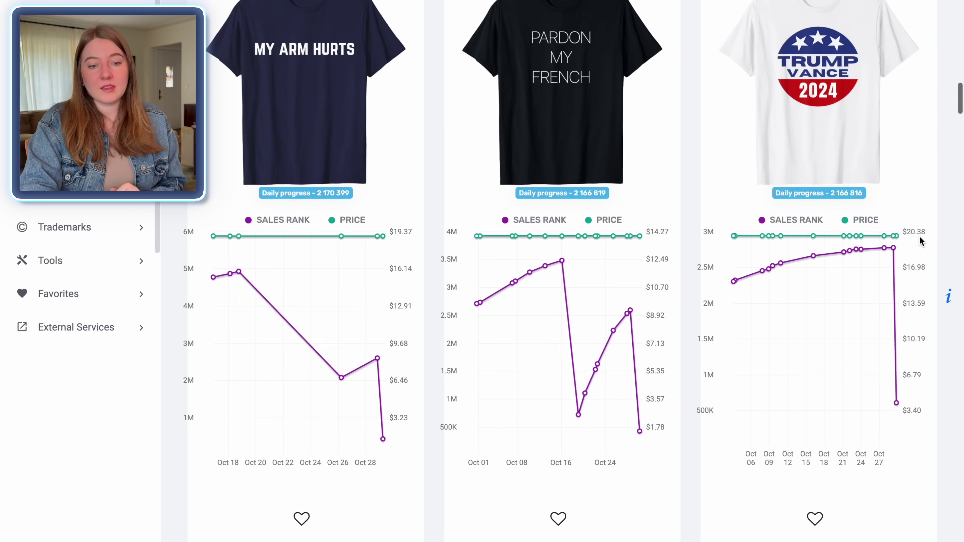
{"action": "scroll", "coordinate": [920, 241], "scroll_direction": "down", "scroll_amount": 12}
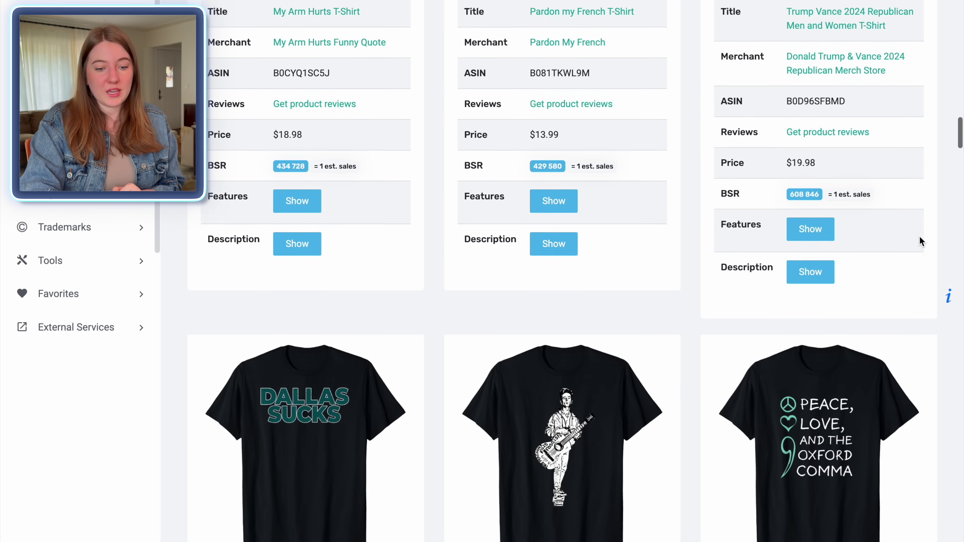
{"action": "scroll", "coordinate": [920, 241], "scroll_direction": "down", "scroll_amount": 3}
{"action": "scroll", "coordinate": [920, 241], "scroll_direction": "down", "scroll_amount": 3}
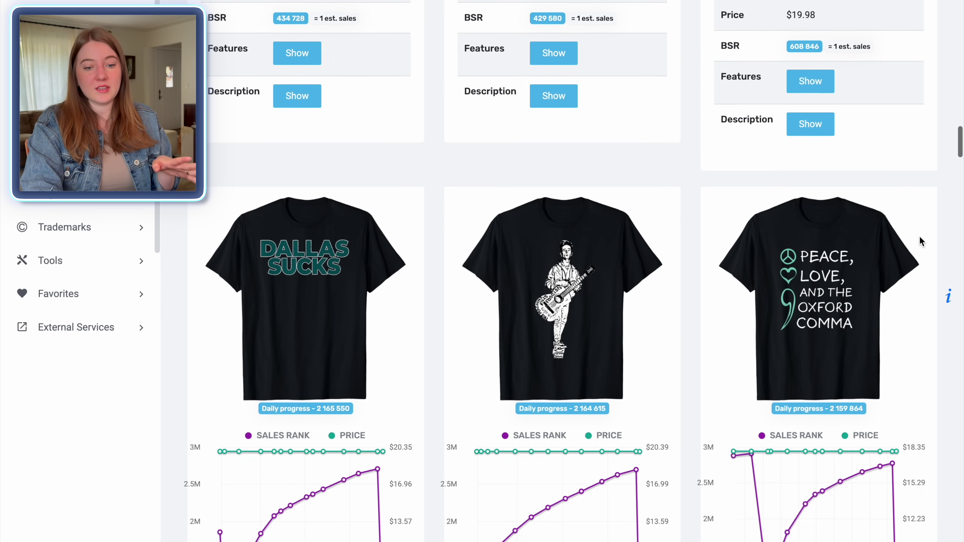
{"action": "scroll", "coordinate": [920, 241], "scroll_direction": "down", "scroll_amount": 2}
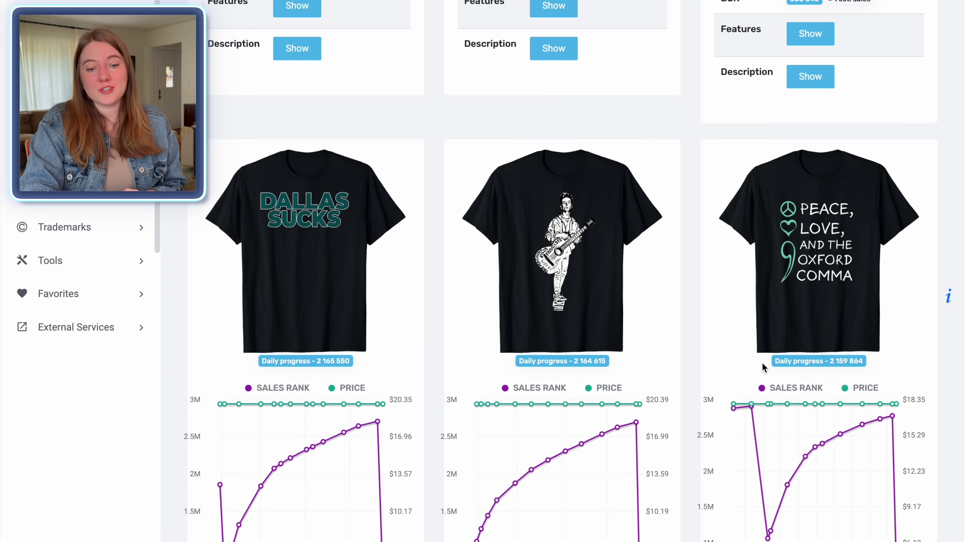
{"action": "scroll", "coordinate": [847, 171], "scroll_direction": "down", "scroll_amount": 2}
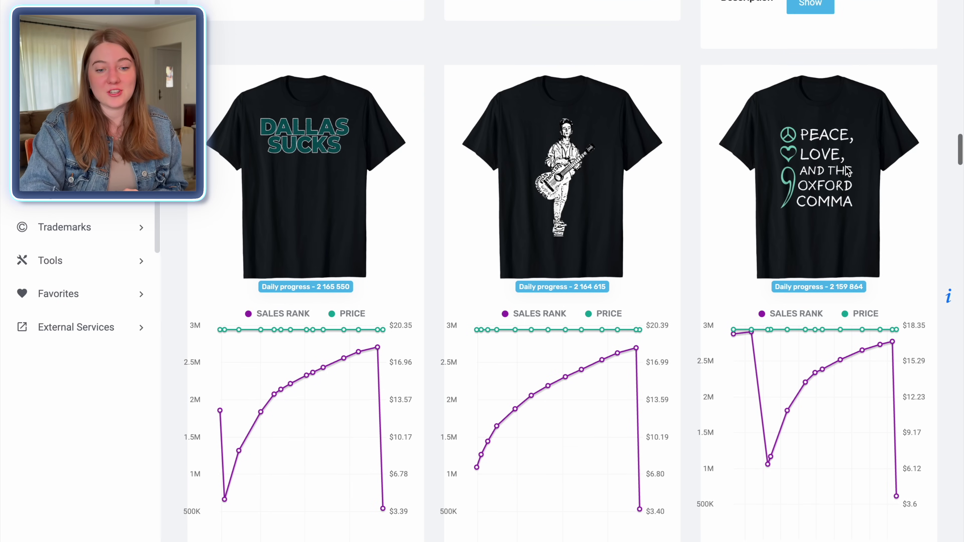
{"action": "scroll", "coordinate": [911, 242], "scroll_direction": "down", "scroll_amount": 12}
{"action": "scroll", "coordinate": [911, 242], "scroll_direction": "down", "scroll_amount": 20}
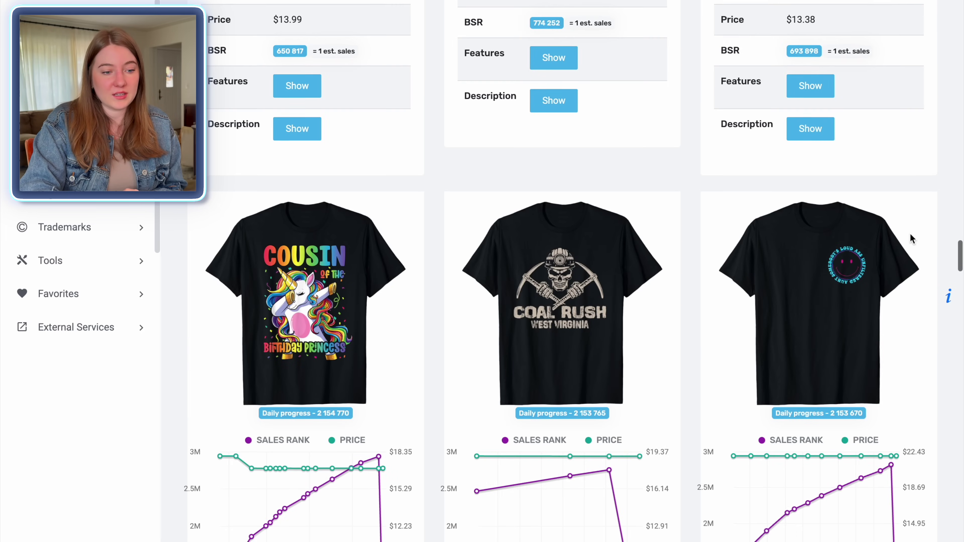
{"action": "scroll", "coordinate": [912, 242], "scroll_direction": "down", "scroll_amount": 20}
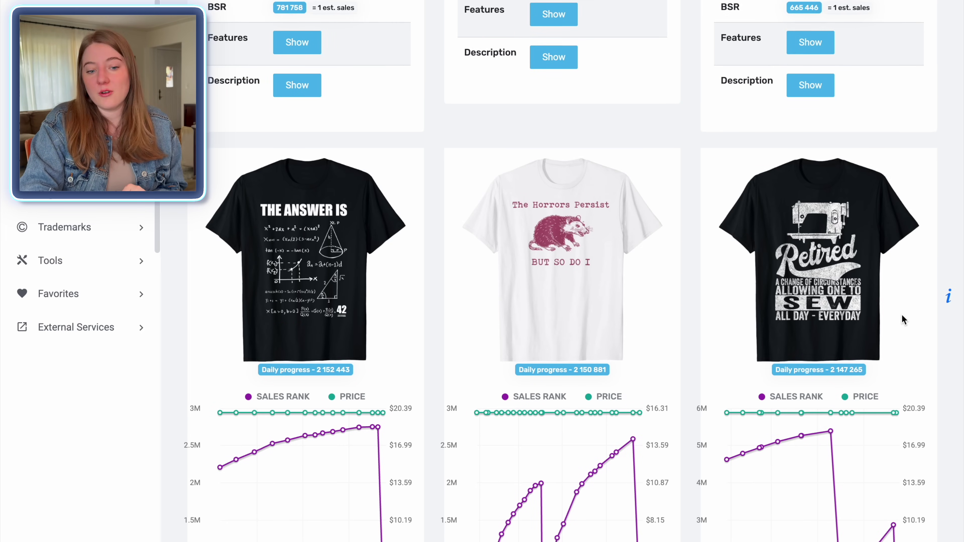
{"action": "scroll", "coordinate": [903, 319], "scroll_direction": "down", "scroll_amount": 3}
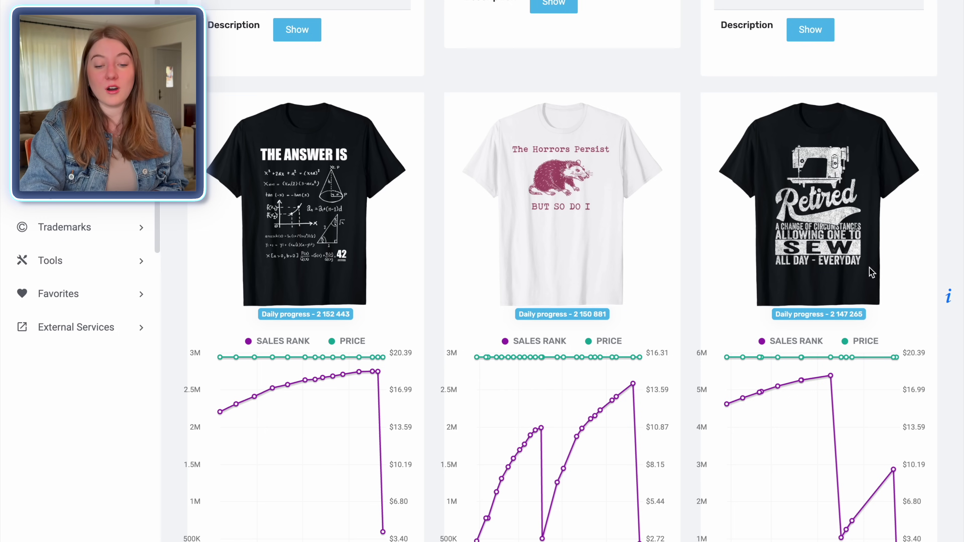
{"action": "scroll", "coordinate": [928, 241], "scroll_direction": "down", "scroll_amount": 1}
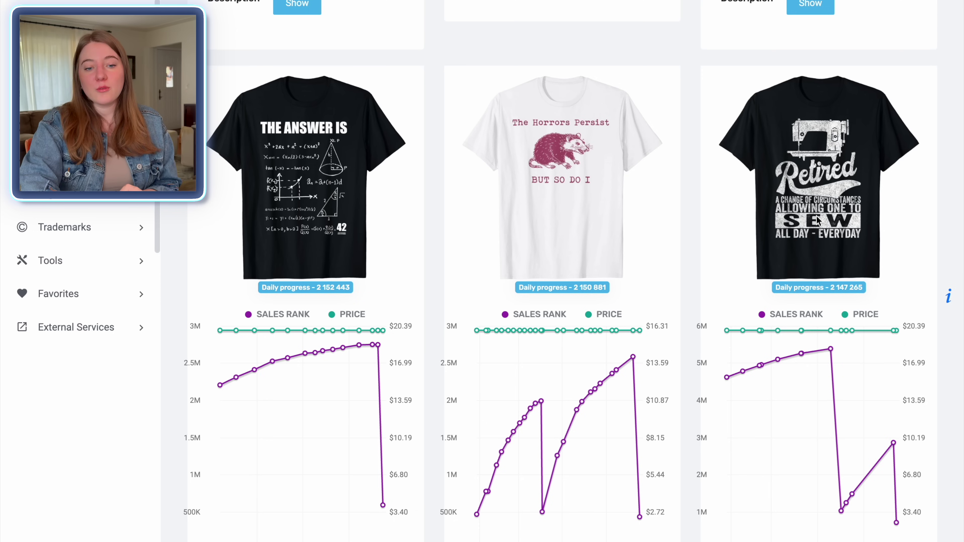
{"action": "scroll", "coordinate": [778, 315], "scroll_direction": "down", "scroll_amount": 1}
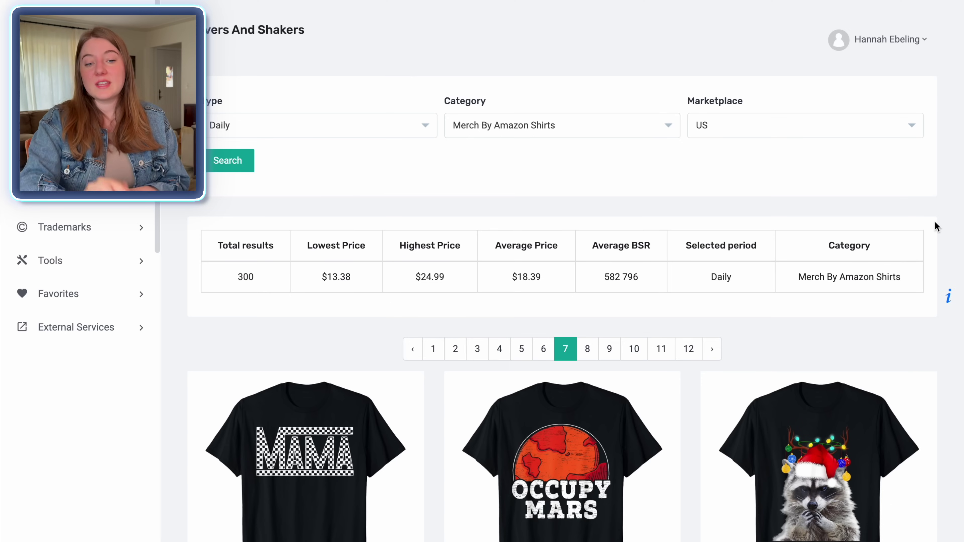
Switch to MI Studio from the account options
{"action": "left_click", "coordinate": [920, 42]}
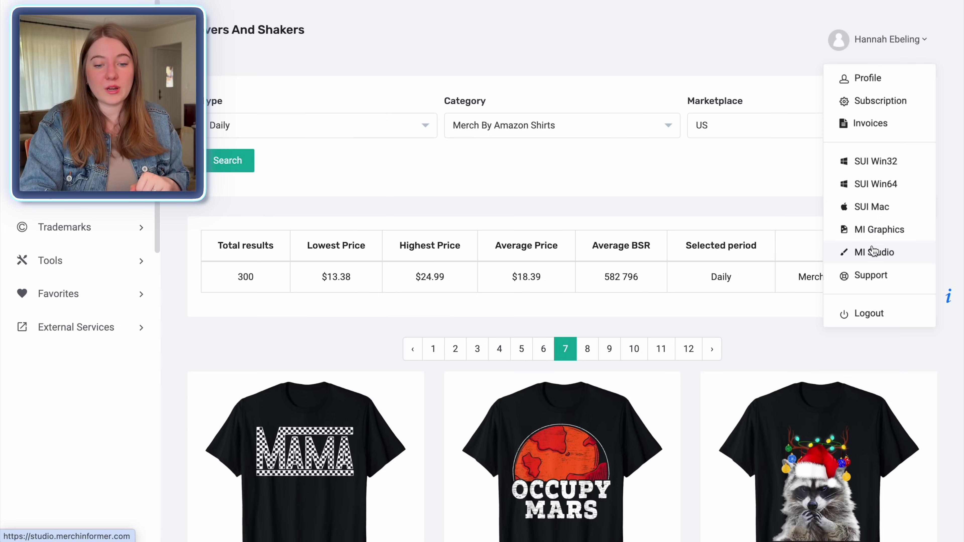
{"action": "left_click", "coordinate": [878, 257]}
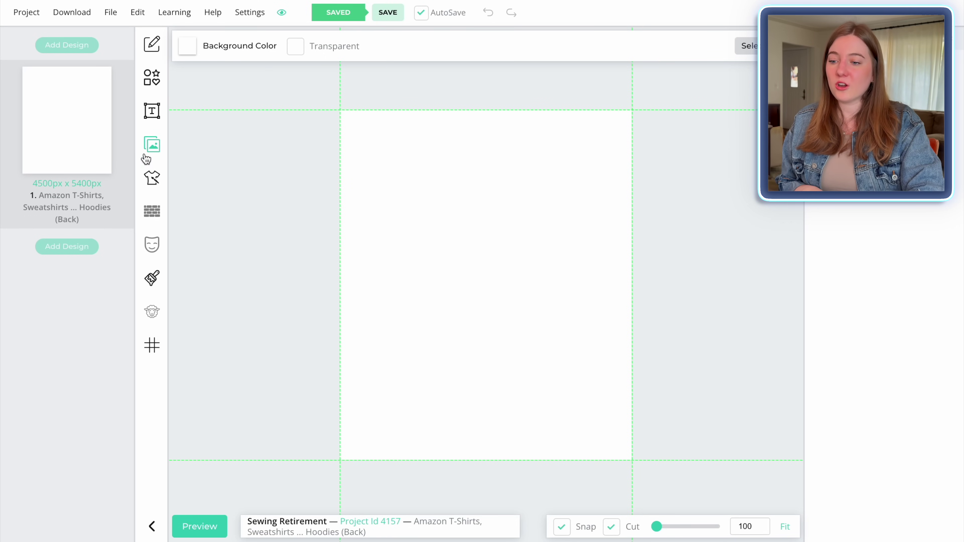
Search the MI Graphics image library for "sewing" and add the Sewing 3 graphic to the design as a PNG
{"action": "left_click", "coordinate": [152, 153]}
{"action": "left_click", "coordinate": [292, 40]}
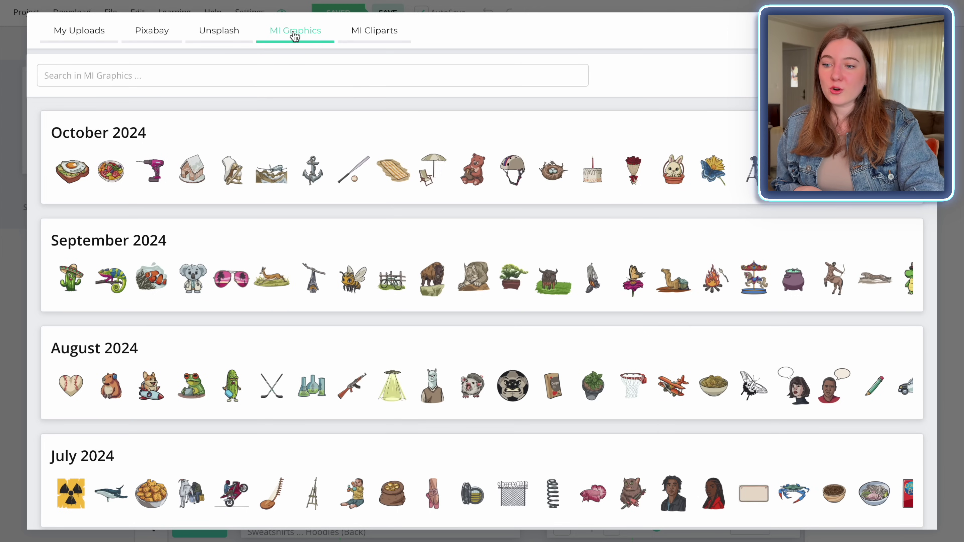
{"action": "scroll", "coordinate": [258, 312], "scroll_direction": "down", "scroll_amount": 20}
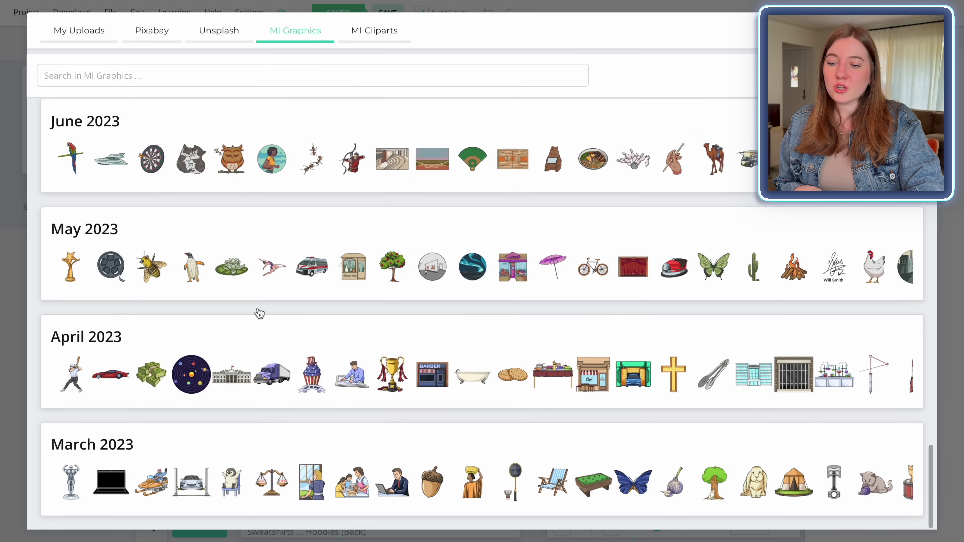
{"action": "scroll", "coordinate": [258, 311], "scroll_direction": "up", "scroll_amount": 20}
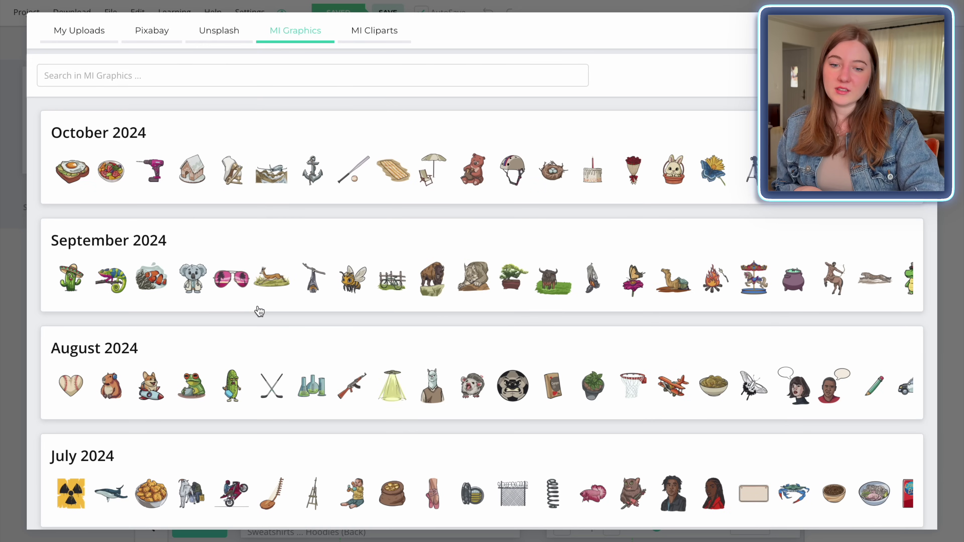
{"action": "left_click", "coordinate": [148, 77]}
{"action": "type", "text": "sewing"}
{"action": "key", "text": "Return"}
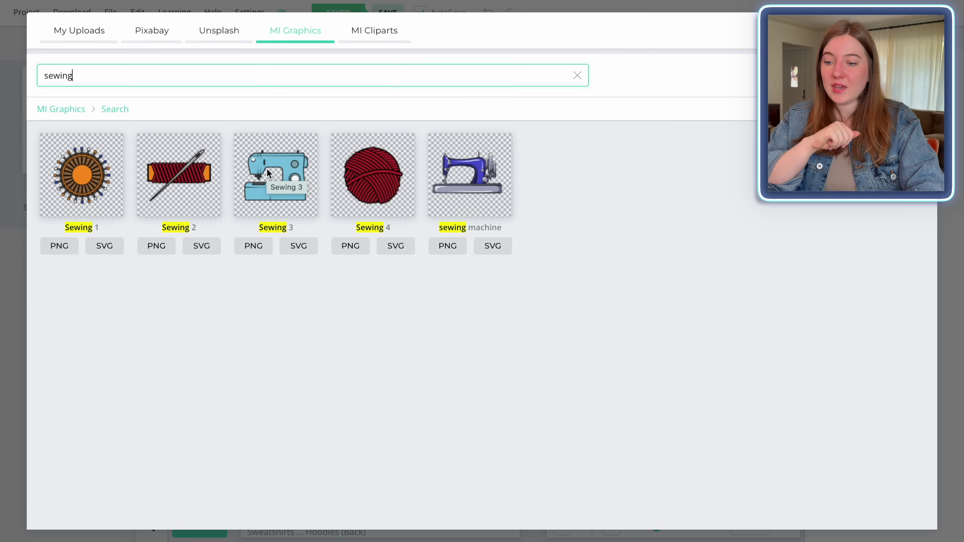
{"action": "left_click", "coordinate": [253, 247]}
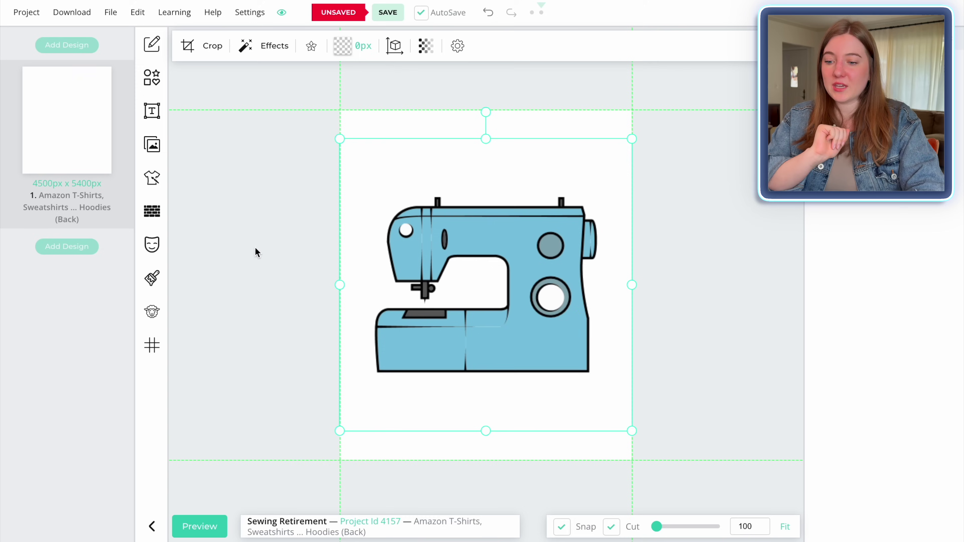
Shrink the sewing machine graphic at the canvas's upper part and add separate "My", "Retirement" and "Plan" headings below it
{"action": "left_click_drag", "start_coordinate": [542, 298], "coordinate": [542, 220]}
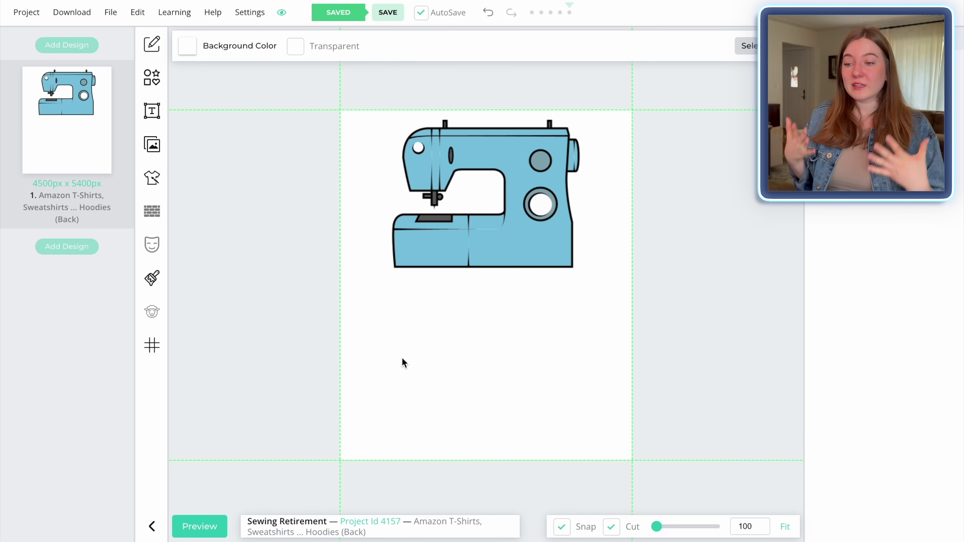
{"action": "left_click", "coordinate": [152, 111]}
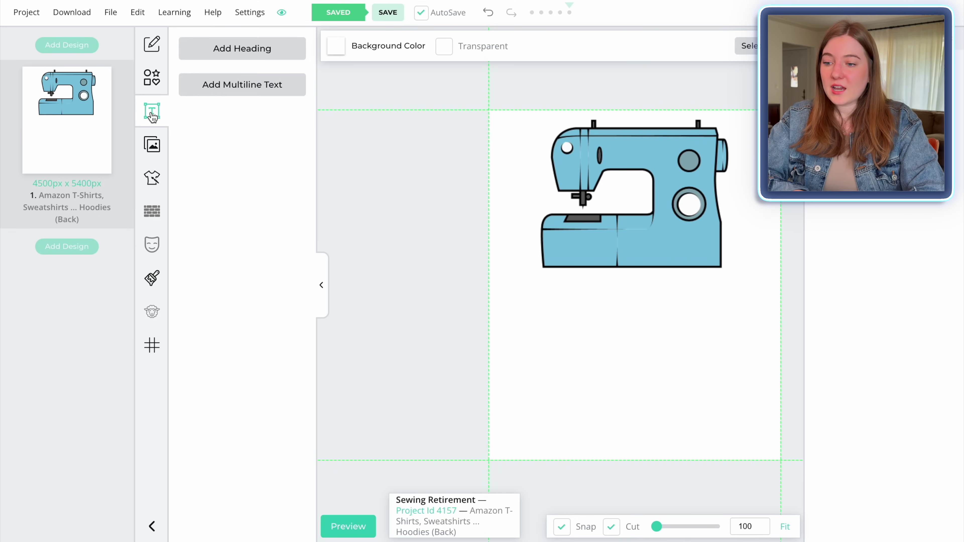
{"action": "left_click", "coordinate": [261, 58]}
{"action": "double_click", "coordinate": [645, 285]}
{"action": "type", "text": "My"}
{"action": "left_click", "coordinate": [252, 60]}
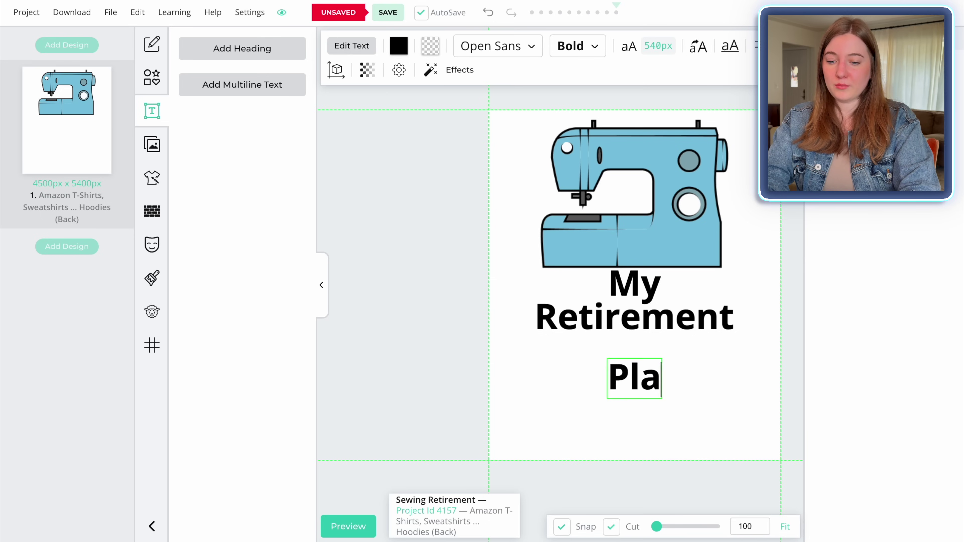
{"action": "type", "text": "n"}
Stagger the headings diagonally, with "My" at the canvas's left edge and "Plan" near its right edge below "Retirement"
{"action": "left_click", "coordinate": [626, 285]}
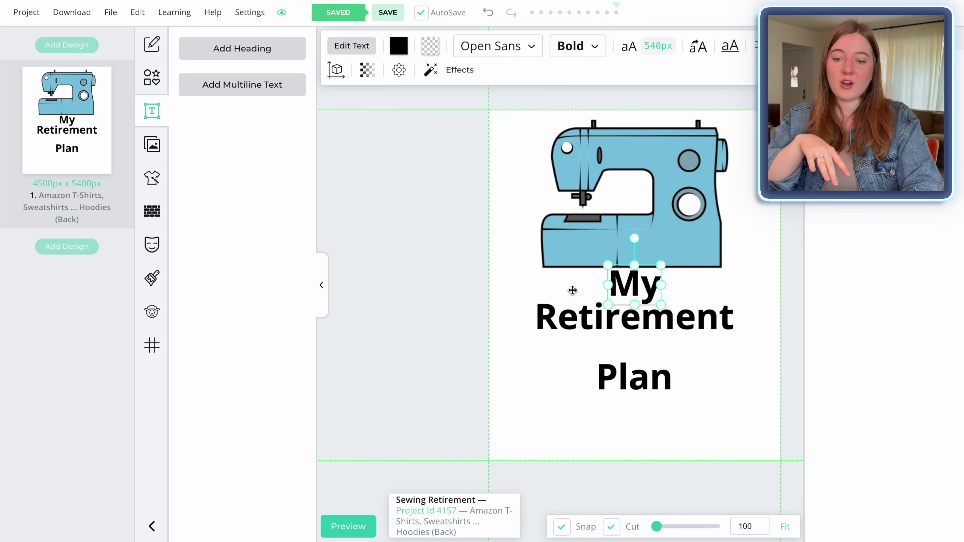
{"action": "left_click_drag", "start_coordinate": [631, 281], "coordinate": [522, 262]}
{"action": "left_click", "coordinate": [599, 318]}
{"action": "left_click_drag", "start_coordinate": [642, 377], "coordinate": [730, 372]}
Change the font of the "Retirement" heading to Ontel from the liked fonts
{"action": "left_click", "coordinate": [645, 327]}
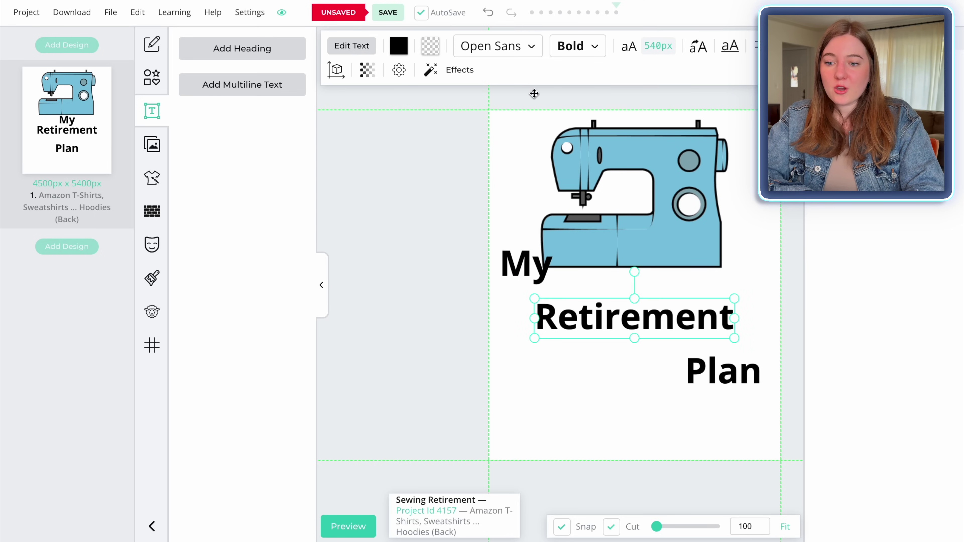
{"action": "left_click", "coordinate": [531, 47]}
{"action": "left_click", "coordinate": [615, 98]}
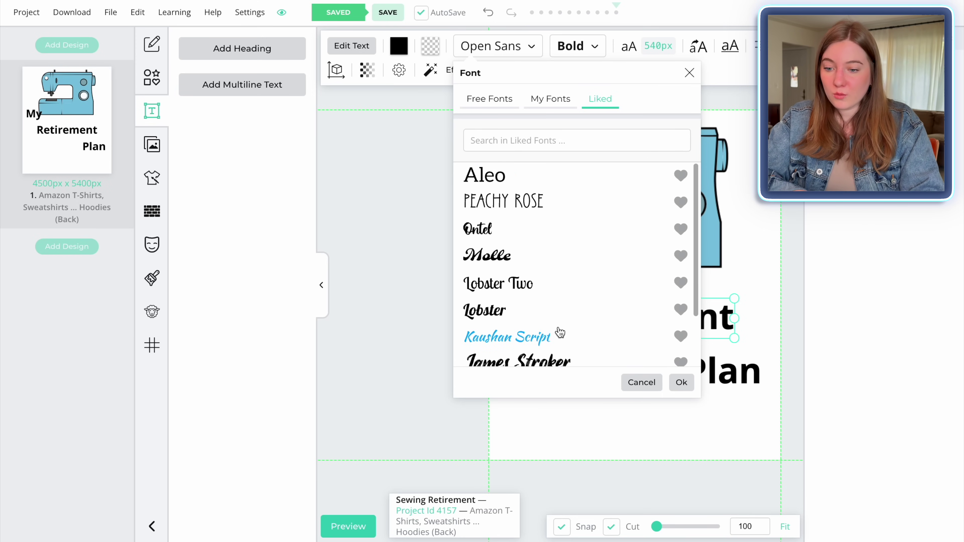
{"action": "scroll", "coordinate": [560, 333], "scroll_direction": "down", "scroll_amount": 1}
{"action": "left_click", "coordinate": [484, 217]}
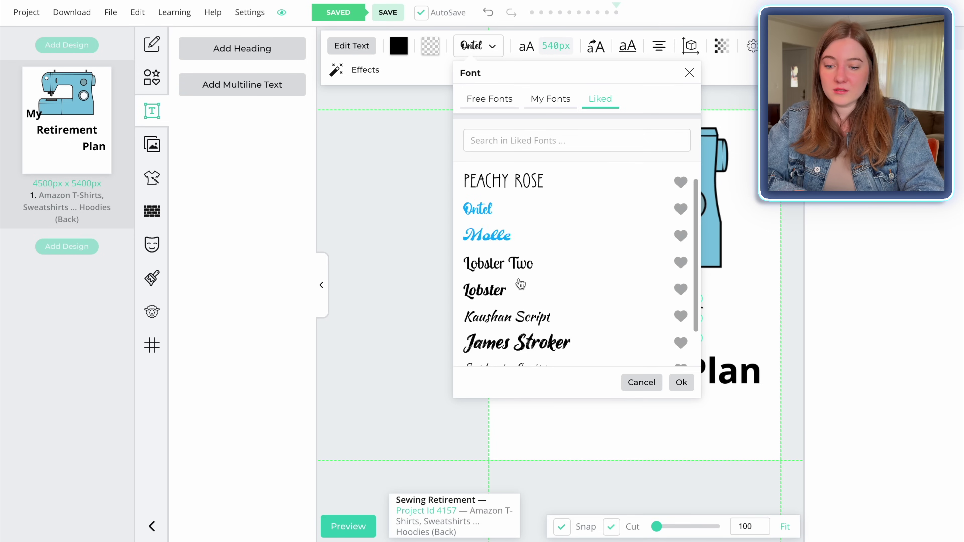
{"action": "left_click", "coordinate": [681, 383]}
Enlarge the "Retirement" heading to nearly the full canvas width and place it directly beneath the sewing machine
{"action": "left_click_drag", "start_coordinate": [571, 342], "coordinate": [430, 382]}
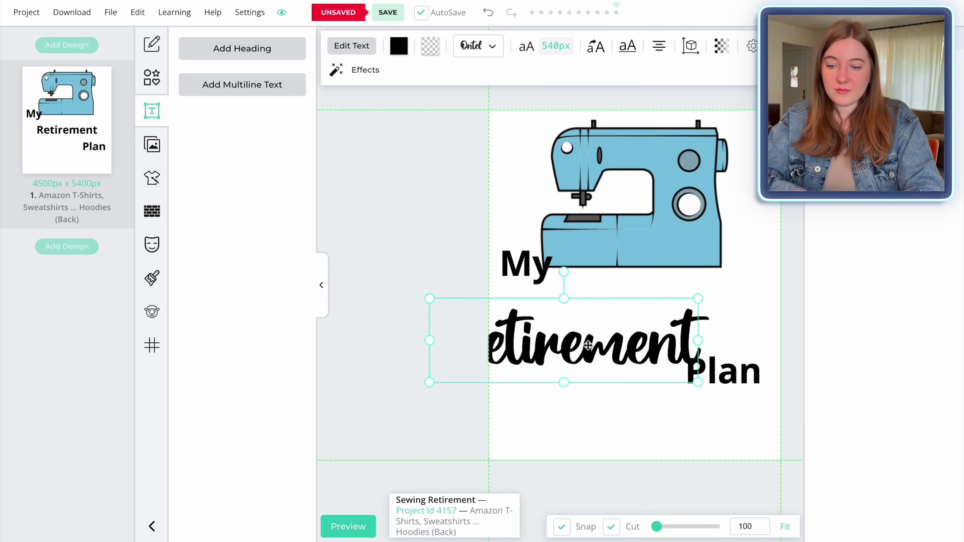
{"action": "left_click_drag", "start_coordinate": [587, 345], "coordinate": [652, 326]}
{"action": "left_click_drag", "start_coordinate": [763, 365], "coordinate": [767, 367]}
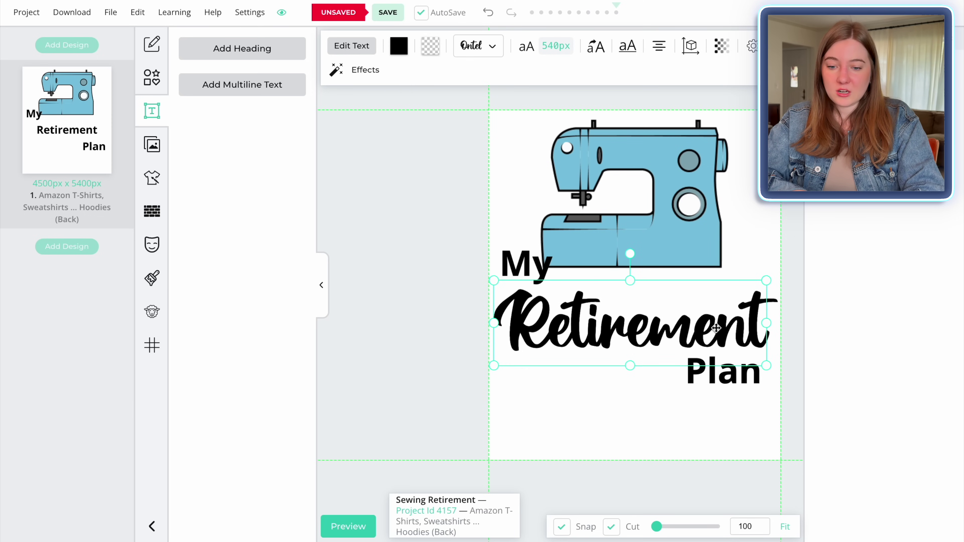
{"action": "left_click_drag", "start_coordinate": [716, 327], "coordinate": [714, 310]}
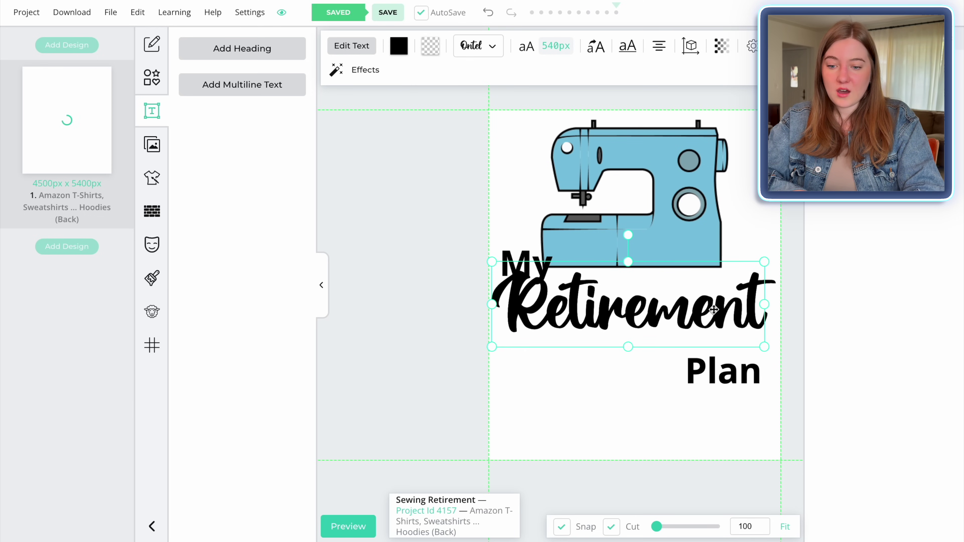
Shrink "My" to fit beside the sewing machine's base and move "Plan" up beneath the end of "Retirement"
{"action": "left_click", "coordinate": [526, 262]}
{"action": "left_click_drag", "start_coordinate": [553, 245], "coordinate": [518, 257]}
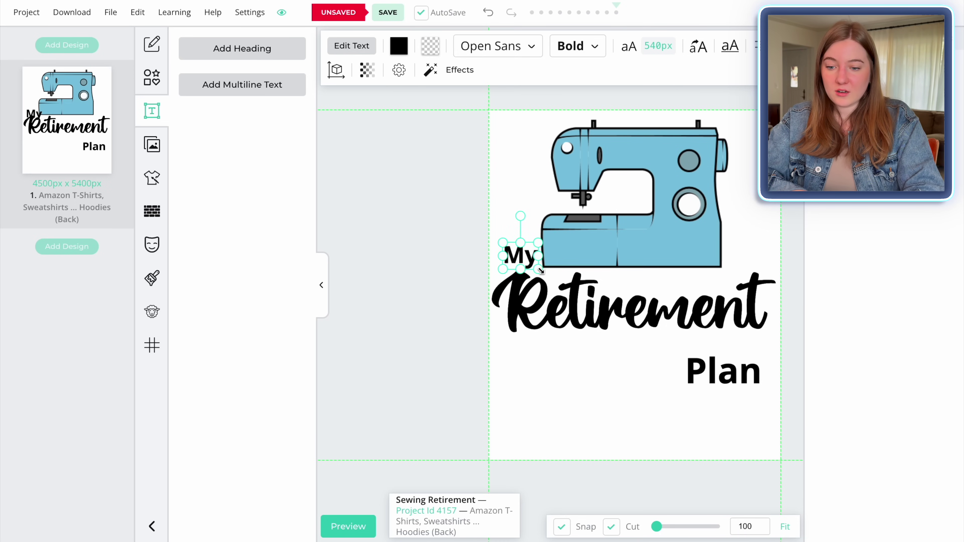
{"action": "left_click_drag", "start_coordinate": [721, 371], "coordinate": [729, 351]}
{"action": "left_click", "coordinate": [514, 251]}
{"action": "left_click", "coordinate": [514, 248]}
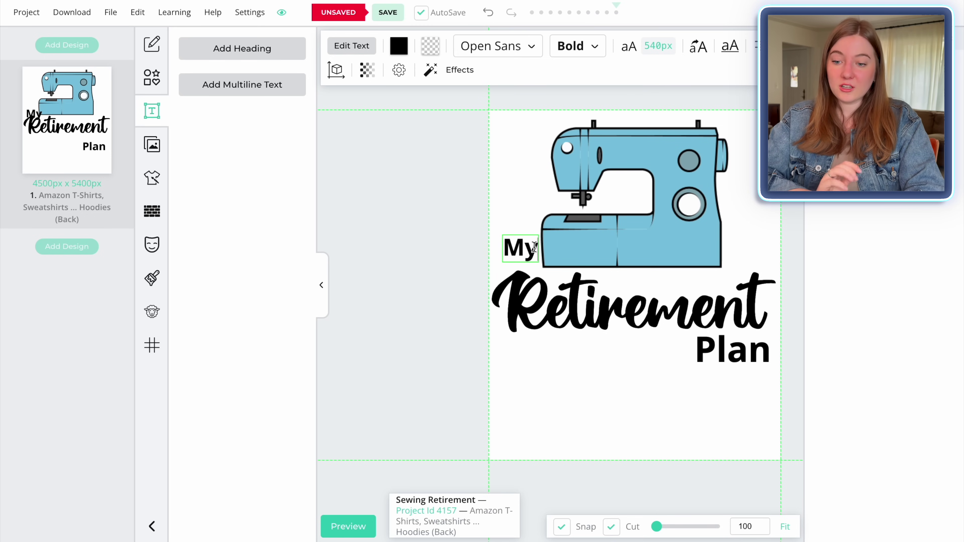
Change the font of the "My" heading to Aleo from the liked fonts
{"action": "left_click", "coordinate": [532, 53]}
{"action": "left_click", "coordinate": [608, 101]}
{"action": "scroll", "coordinate": [537, 317], "scroll_direction": "down", "scroll_amount": 1}
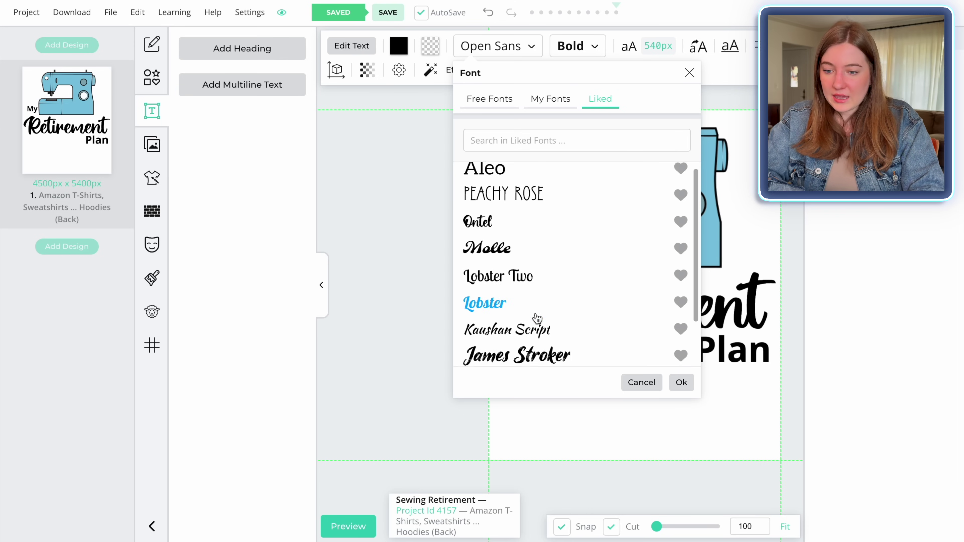
{"action": "scroll", "coordinate": [499, 189], "scroll_direction": "up", "scroll_amount": 1}
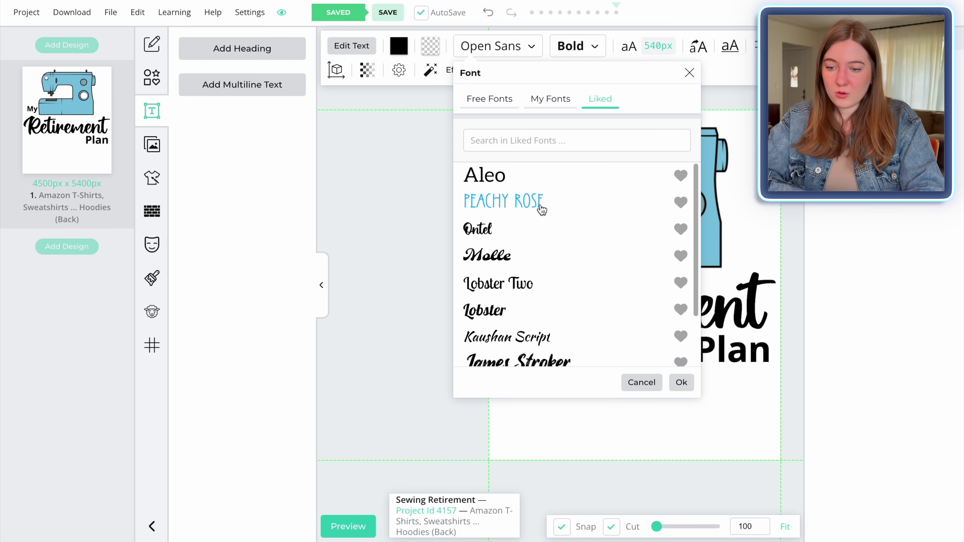
{"action": "left_click", "coordinate": [492, 185]}
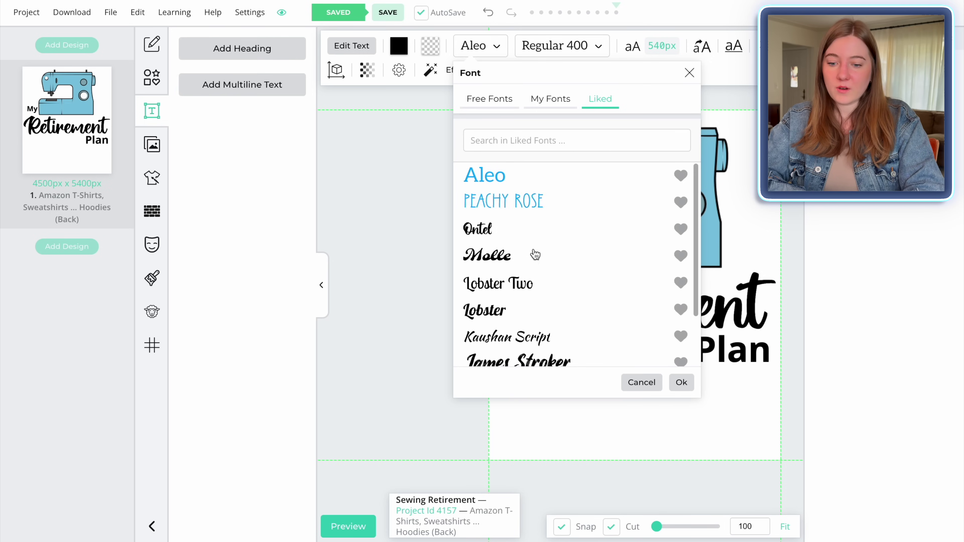
{"action": "left_click", "coordinate": [681, 382]}
{"action": "left_click", "coordinate": [523, 245]}
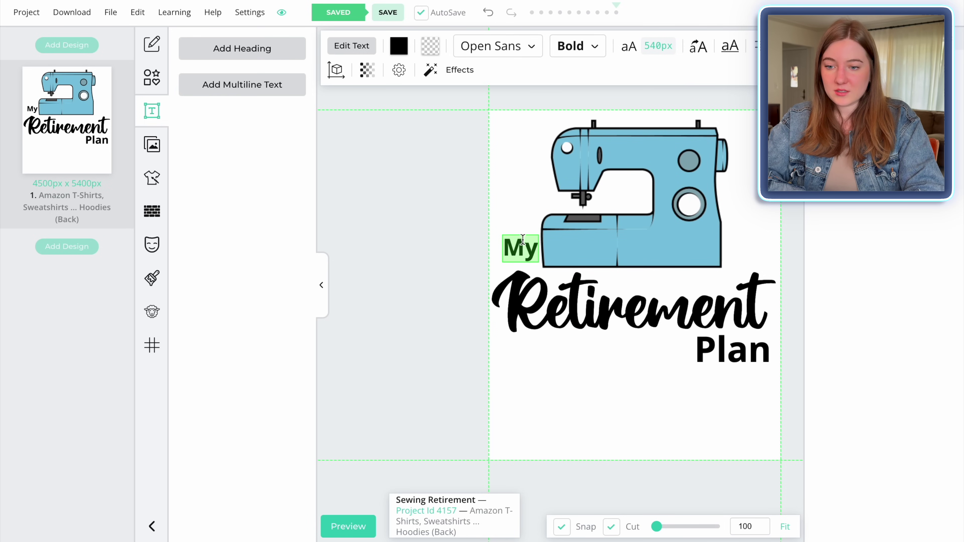
Apply the Aleo font to the "Plan" heading as well
{"action": "left_click", "coordinate": [524, 44]}
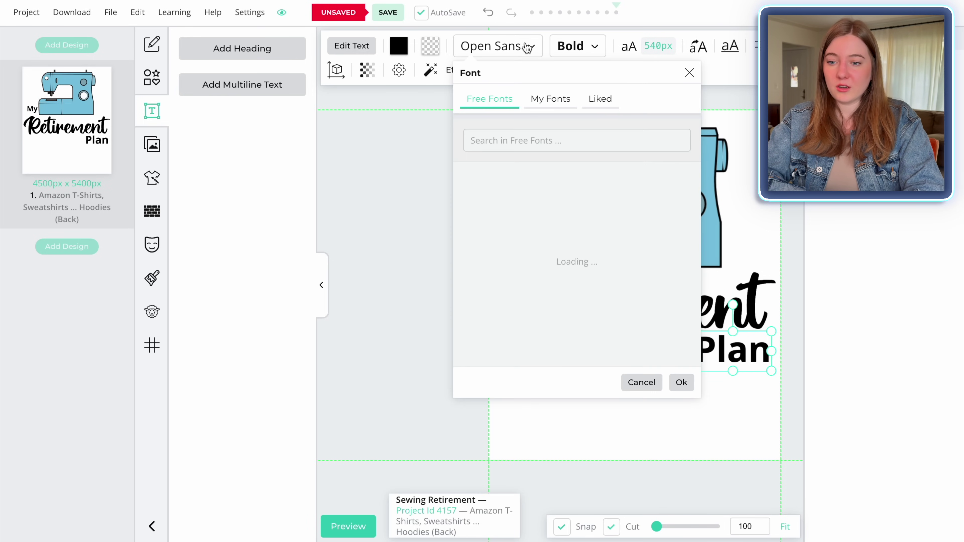
{"action": "left_click", "coordinate": [601, 102]}
{"action": "left_click", "coordinate": [482, 180]}
{"action": "left_click", "coordinate": [682, 383]}
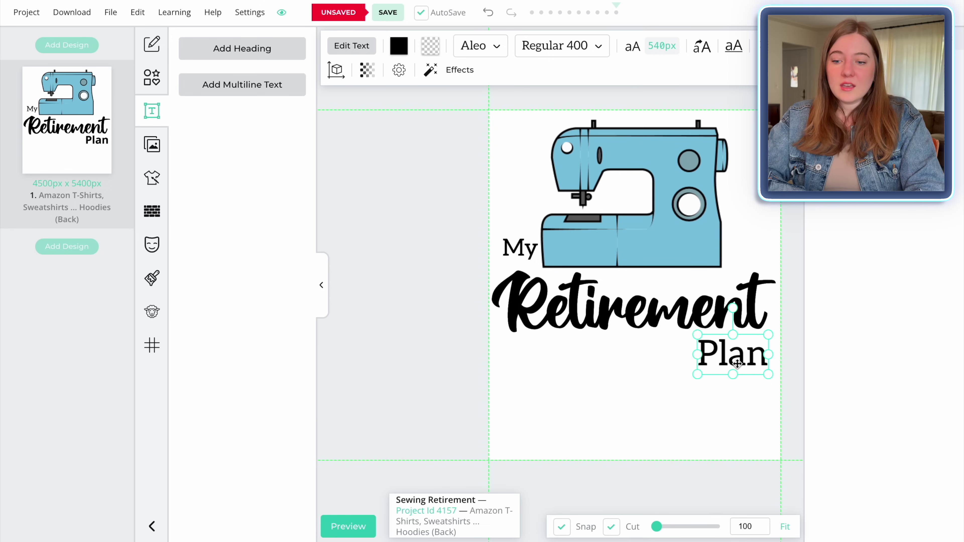
Nudge "My" down and "Plan" up so both sit closer to "Retirement"
{"action": "left_click_drag", "start_coordinate": [513, 248], "coordinate": [515, 257]}
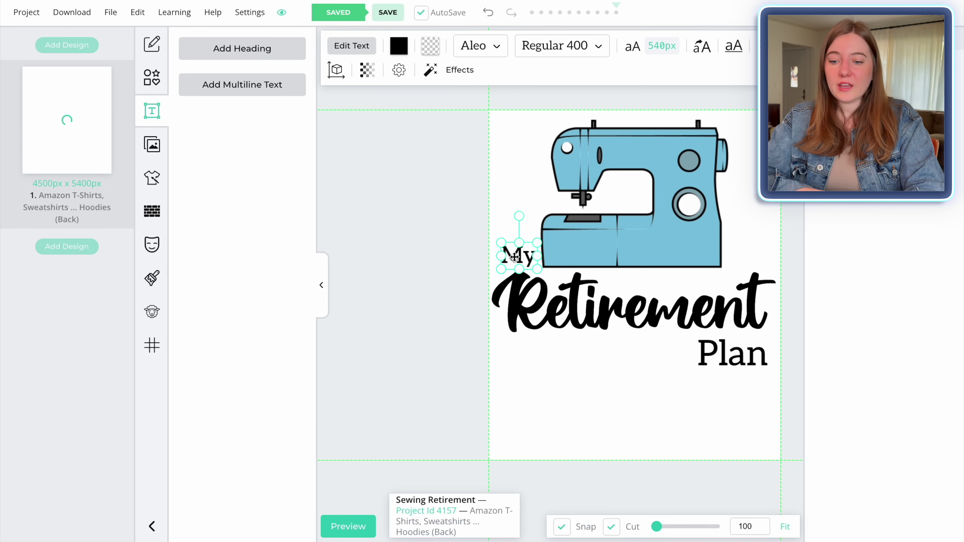
{"action": "left_click", "coordinate": [594, 397]}
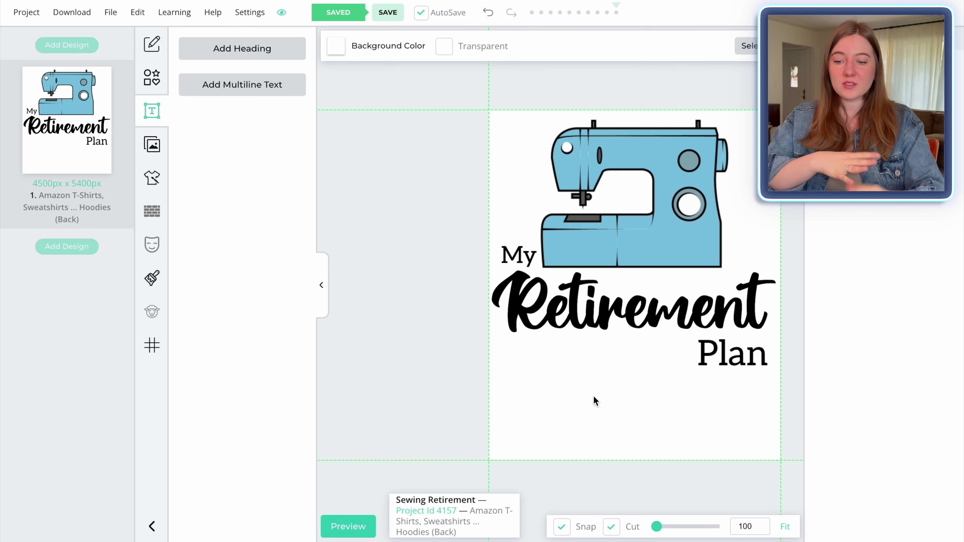
{"action": "left_click", "coordinate": [746, 361]}
{"action": "left_click", "coordinate": [678, 394]}
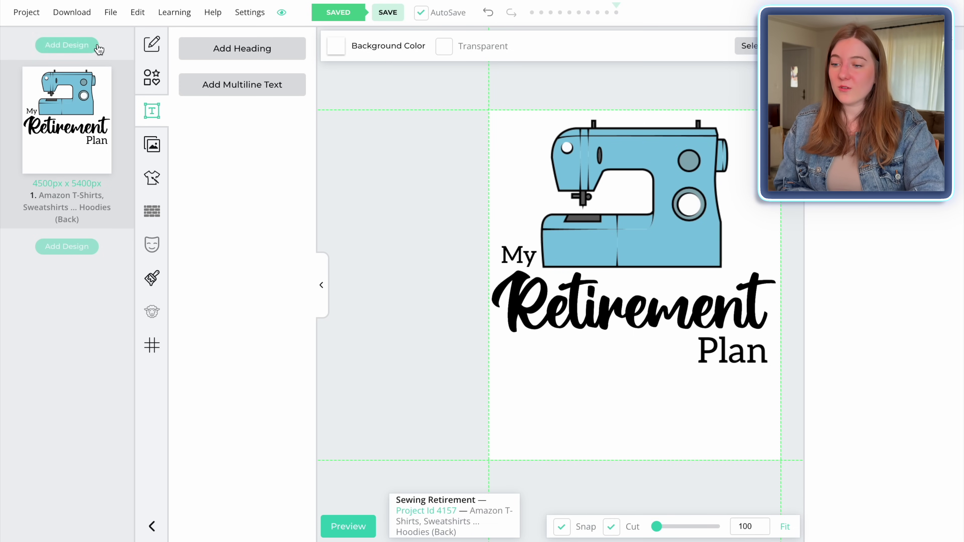
Download the current design and upload it as the artwork on Amazon Merch on Demand's product creation page
{"action": "left_click", "coordinate": [79, 20]}
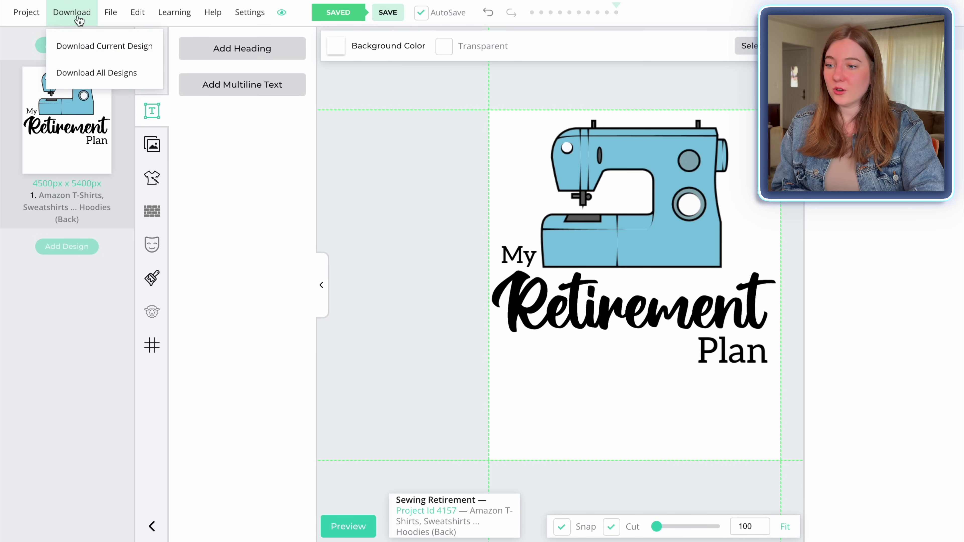
{"action": "left_click", "coordinate": [98, 54]}
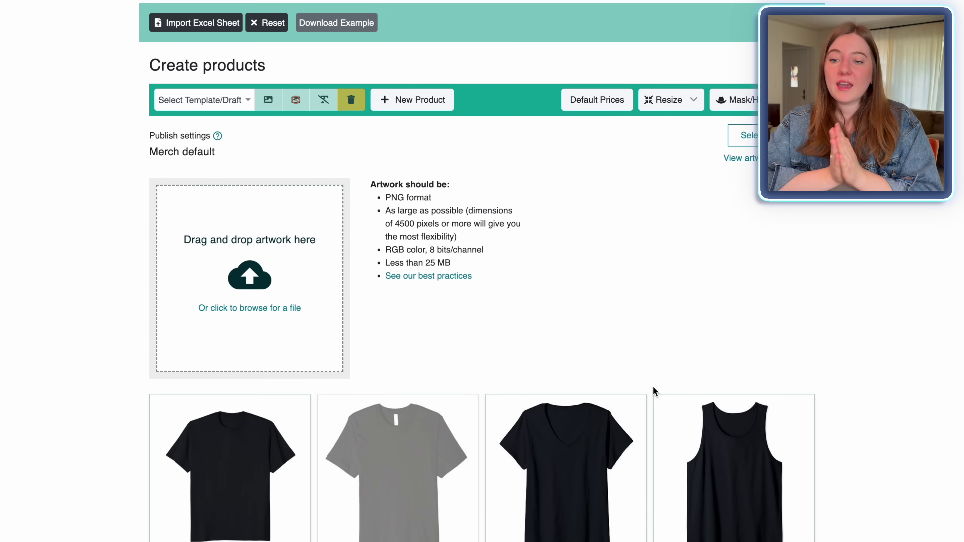
{"action": "scroll", "coordinate": [652, 386], "scroll_direction": "up", "scroll_amount": 3}
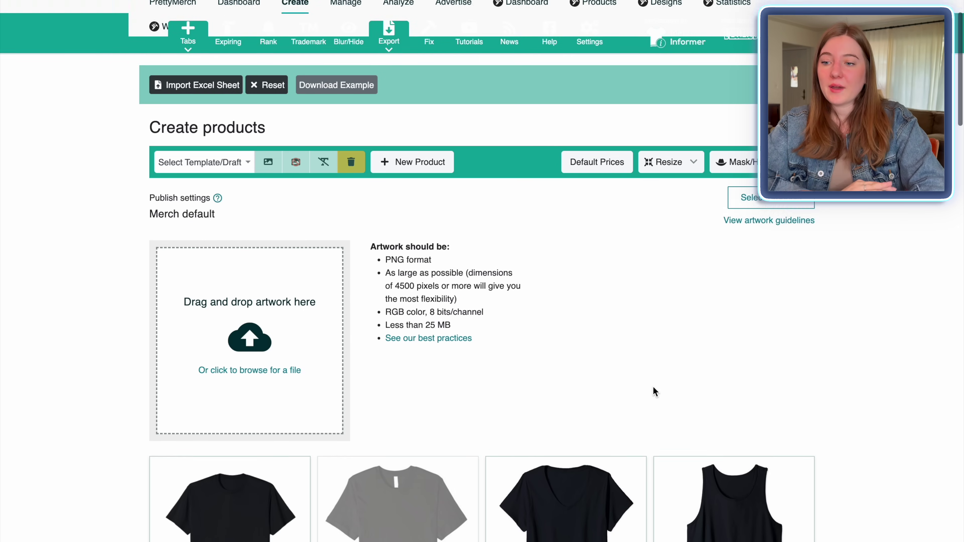
{"action": "scroll", "coordinate": [653, 386], "scroll_direction": "up", "scroll_amount": 1}
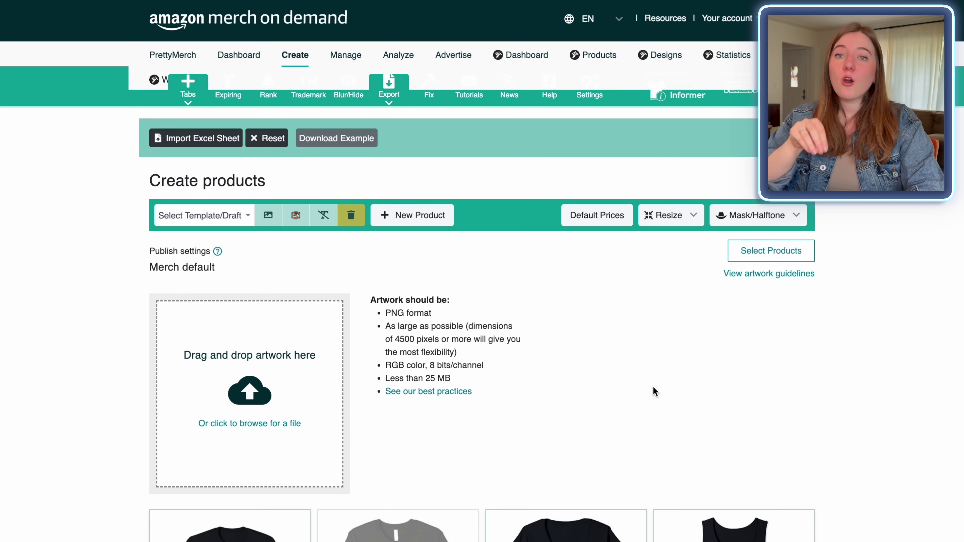
{"action": "scroll", "coordinate": [652, 386], "scroll_direction": "down", "scroll_amount": 2}
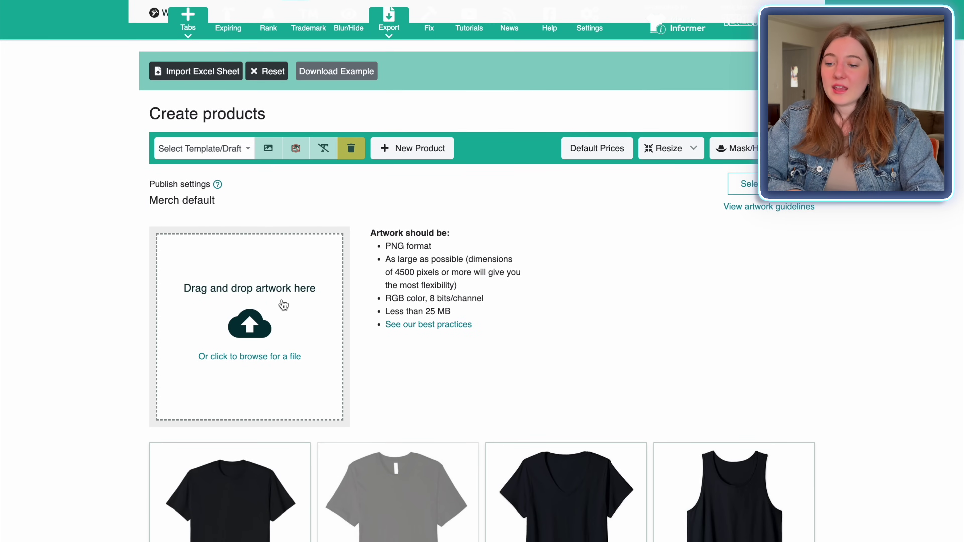
{"action": "scroll", "coordinate": [283, 305], "scroll_direction": "down", "scroll_amount": 3}
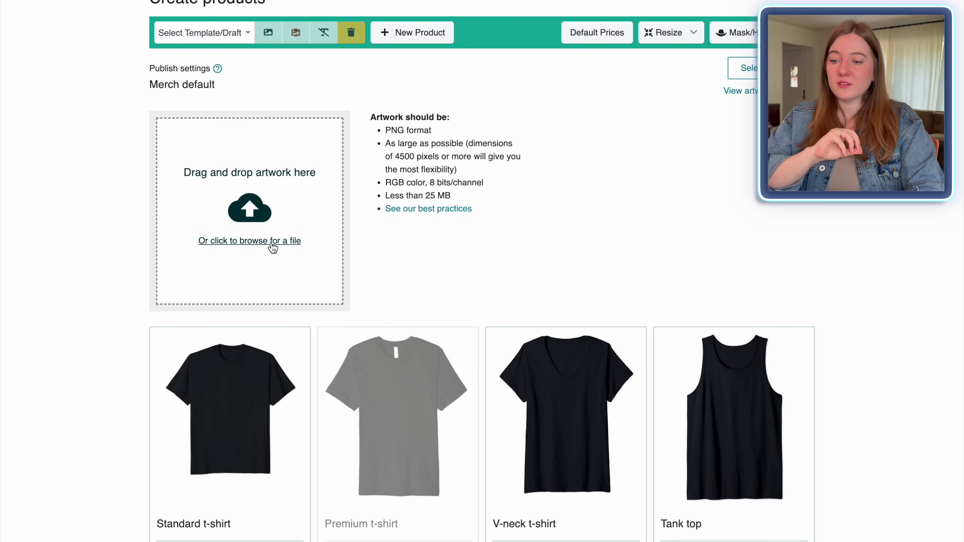
{"action": "left_click", "coordinate": [272, 248]}
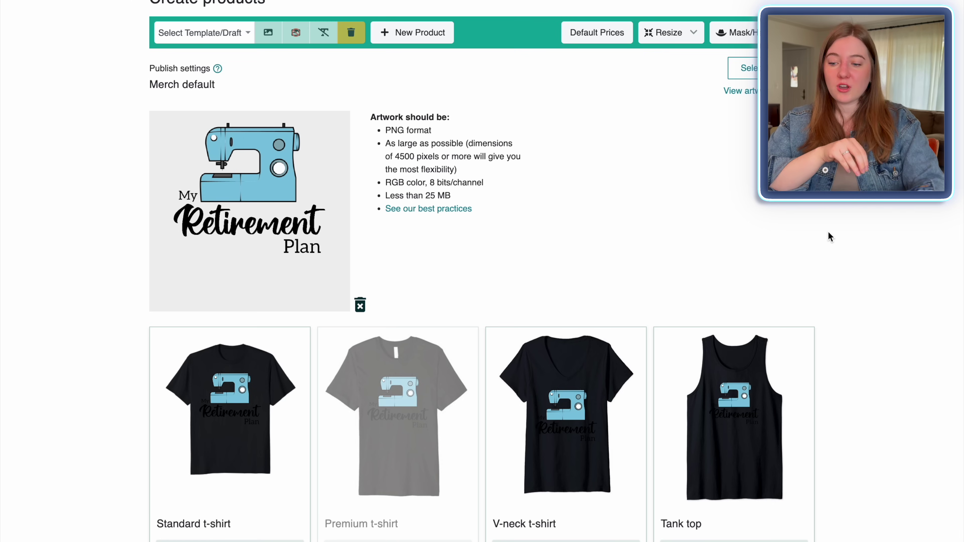
Select all products in all marketplaces, including the Premium t-shirt, for publishing the design and continue to the product details
{"action": "scroll", "coordinate": [161, 341], "scroll_direction": "down", "scroll_amount": 2}
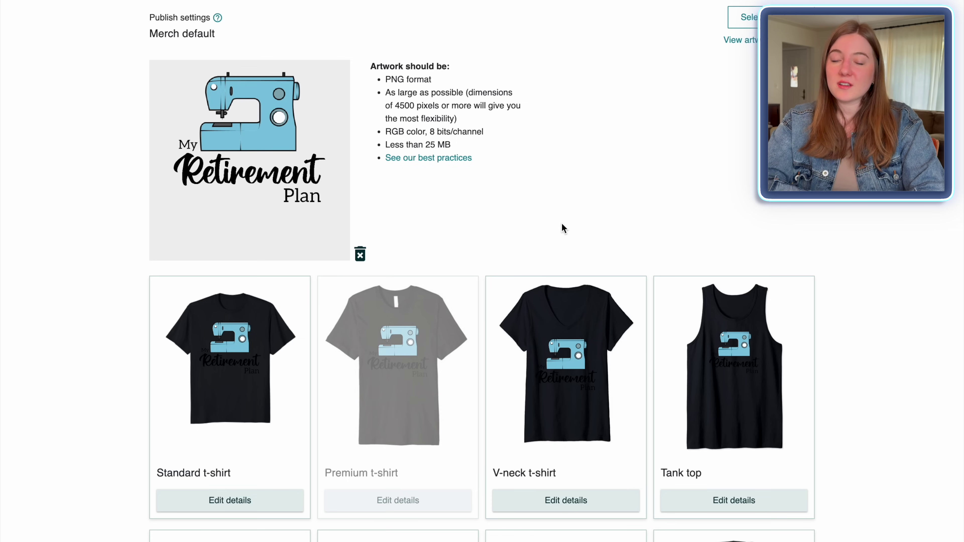
{"action": "scroll", "coordinate": [561, 222], "scroll_direction": "up", "scroll_amount": 2}
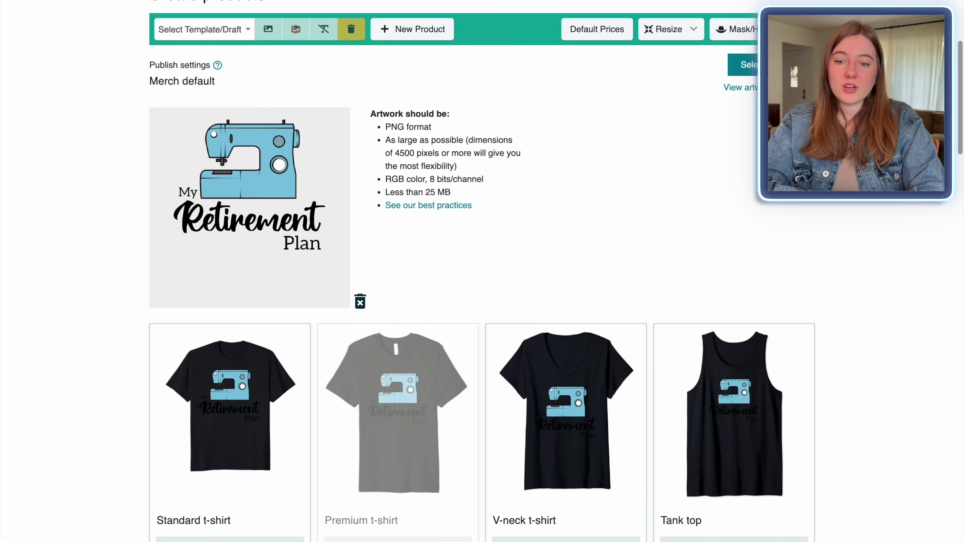
{"action": "left_click", "coordinate": [742, 65]}
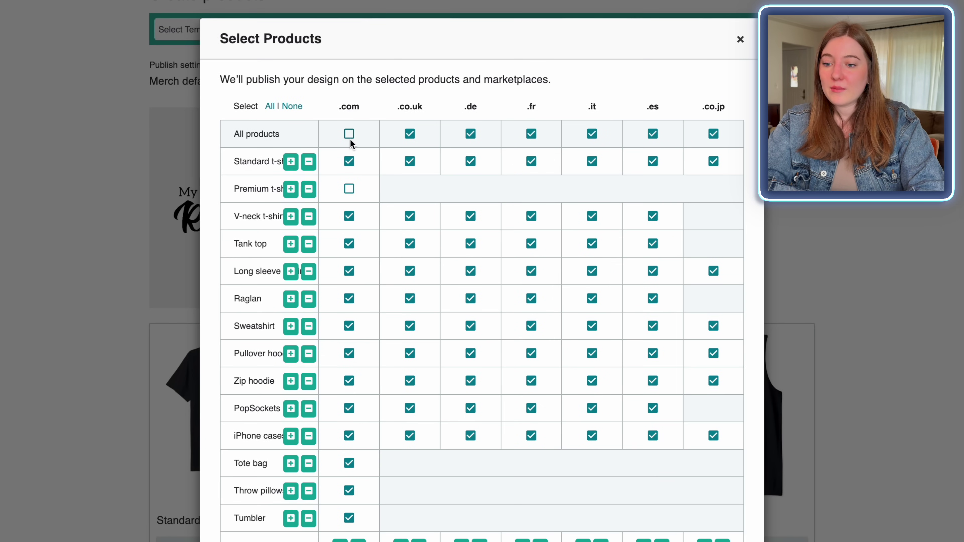
{"action": "left_click", "coordinate": [270, 107]}
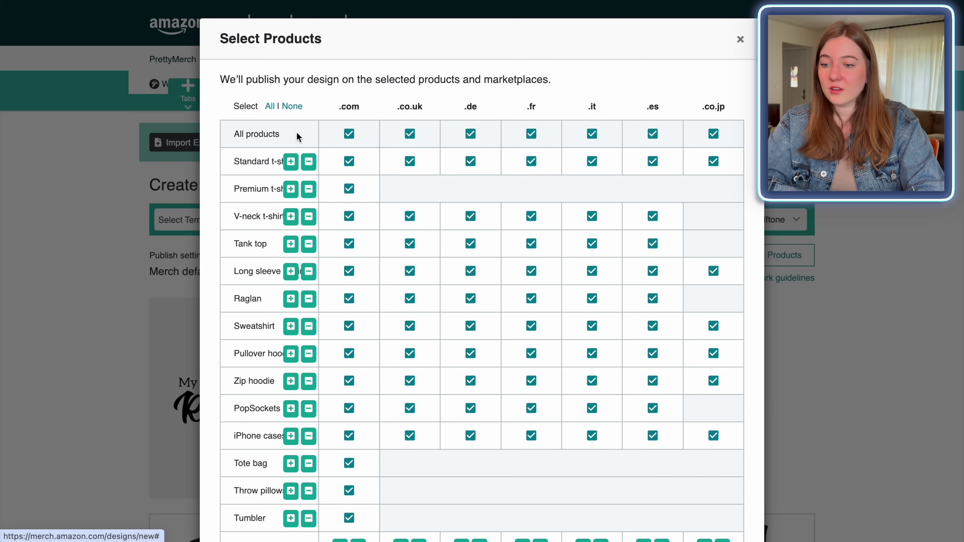
{"action": "scroll", "coordinate": [361, 362], "scroll_direction": "down", "scroll_amount": 3}
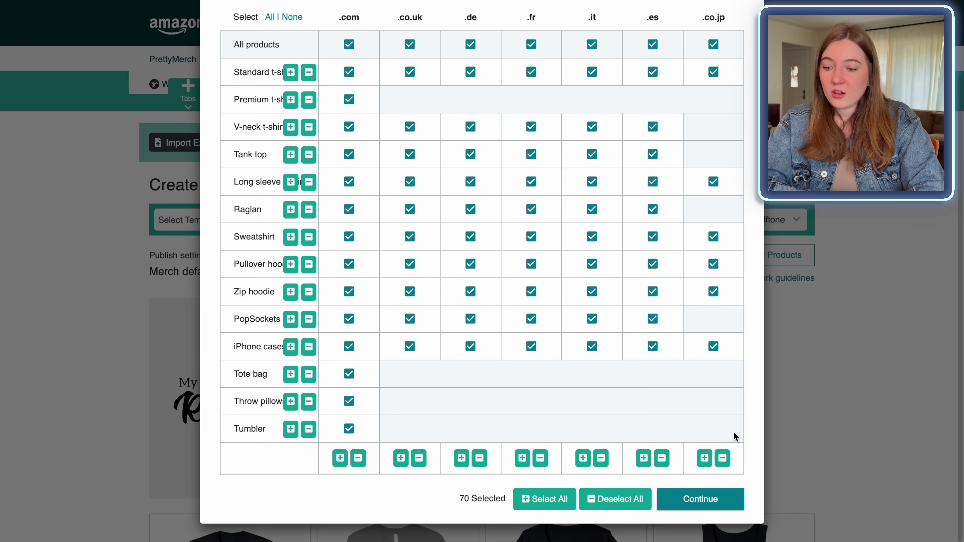
{"action": "left_click", "coordinate": [717, 506]}
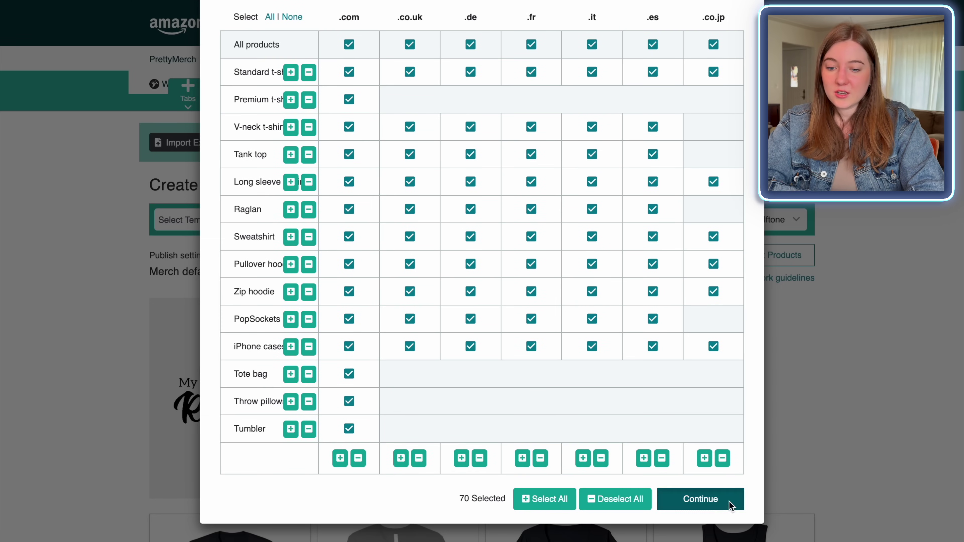
{"action": "scroll", "coordinate": [660, 333], "scroll_direction": "down", "scroll_amount": 4}
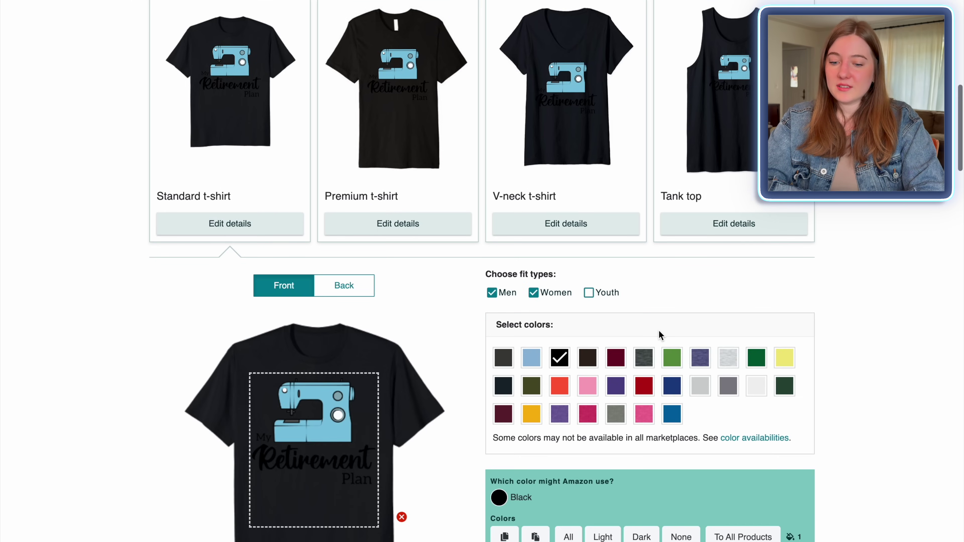
Offer the standard t-shirt only in White and Heather Grey, and set its .com list price to $21.99
{"action": "left_click", "coordinate": [756, 402]}
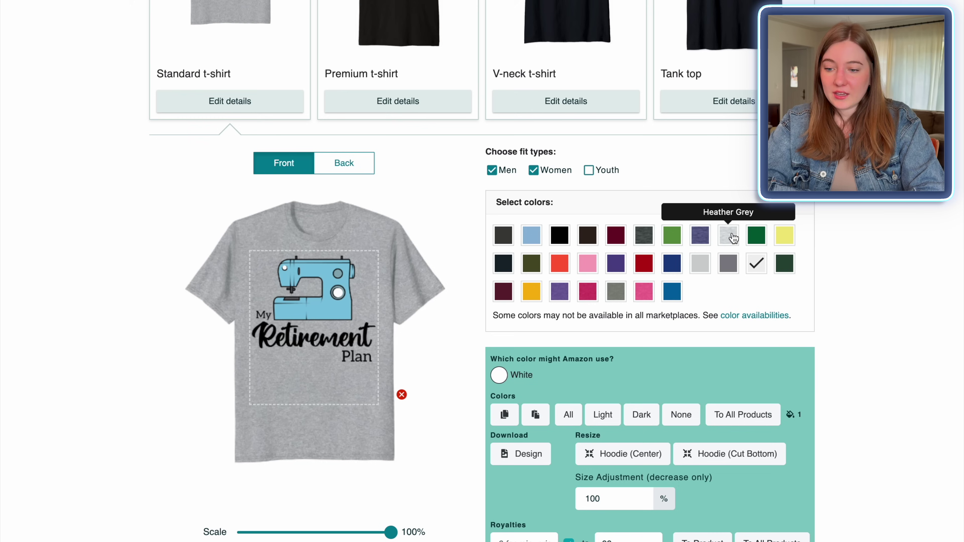
{"action": "left_click", "coordinate": [729, 238]}
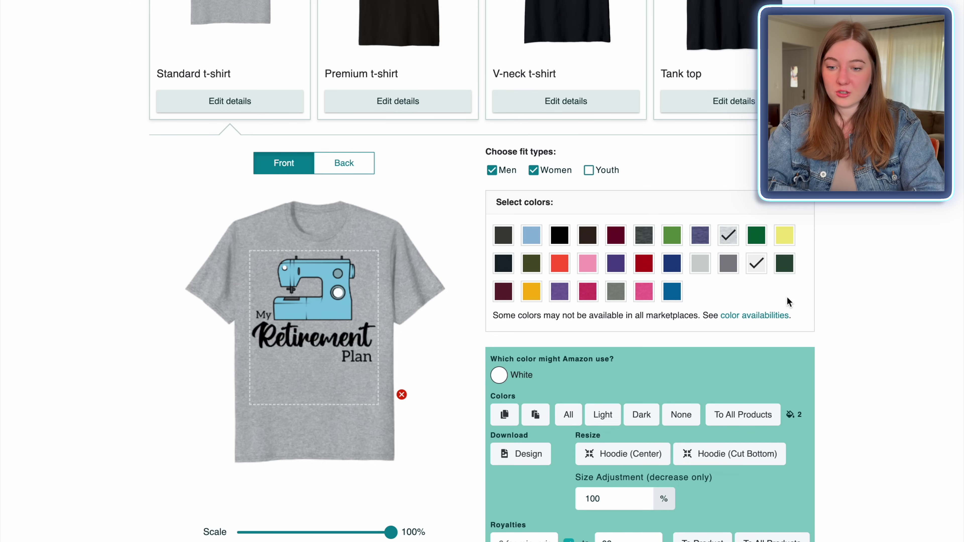
{"action": "scroll", "coordinate": [787, 302], "scroll_direction": "down", "scroll_amount": 5}
{"action": "left_click_drag", "start_coordinate": [613, 408], "coordinate": [601, 405]}
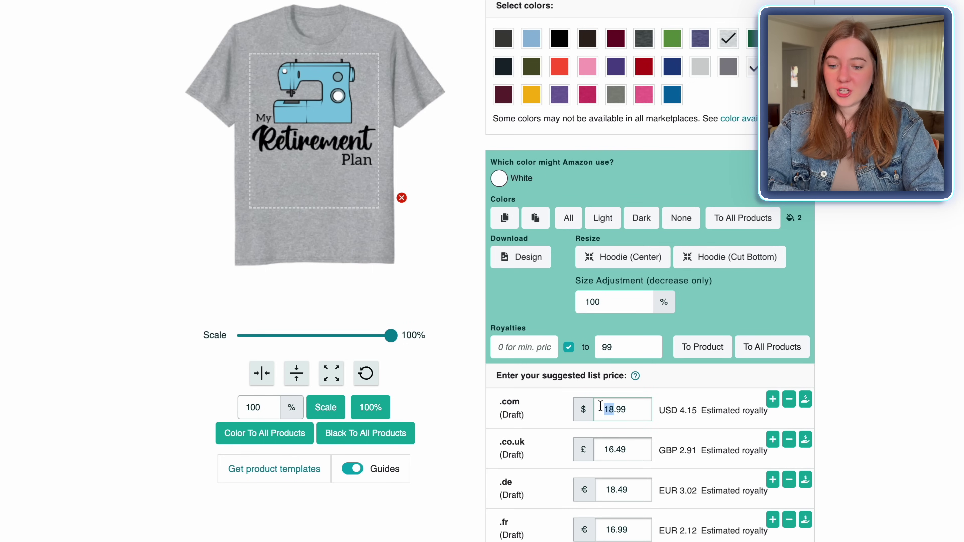
{"action": "type", "text": "21"}
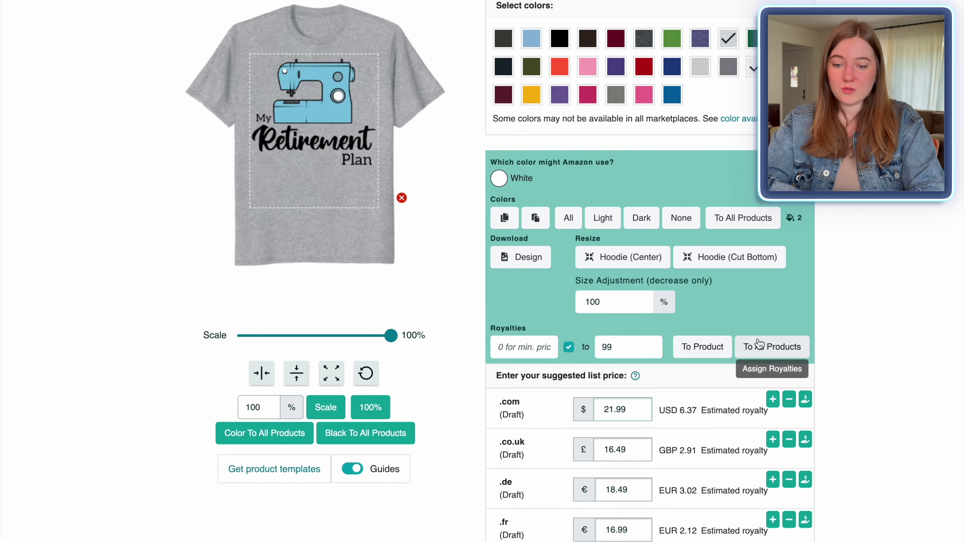
Enter "Funny Sewing for Grandma Sewer My Retirement Plan Quilter" as the English design title in the product details
{"action": "scroll", "coordinate": [476, 247], "scroll_direction": "up", "scroll_amount": 2}
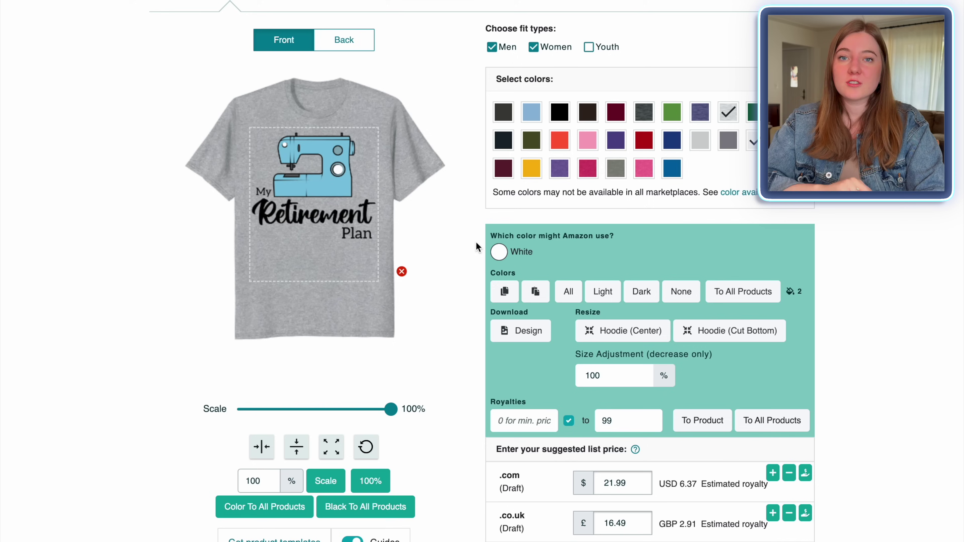
{"action": "scroll", "coordinate": [476, 246], "scroll_direction": "down", "scroll_amount": 1}
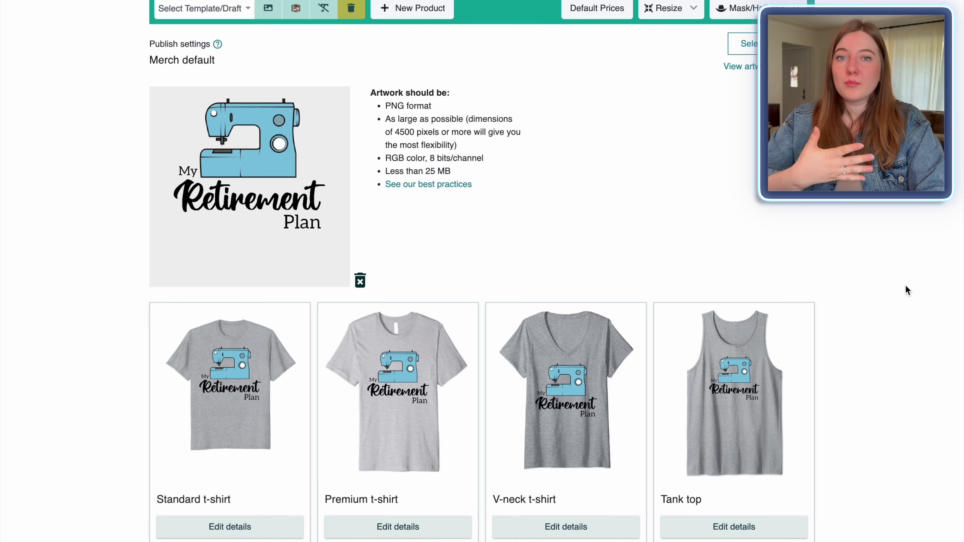
{"action": "scroll", "coordinate": [905, 291], "scroll_direction": "down", "scroll_amount": 20}
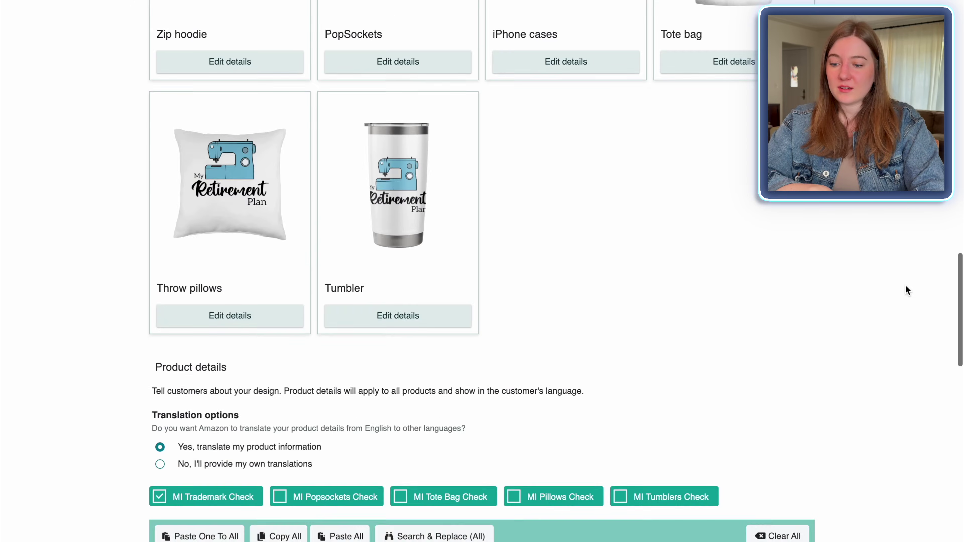
{"action": "scroll", "coordinate": [167, 87], "scroll_direction": "up", "scroll_amount": 2}
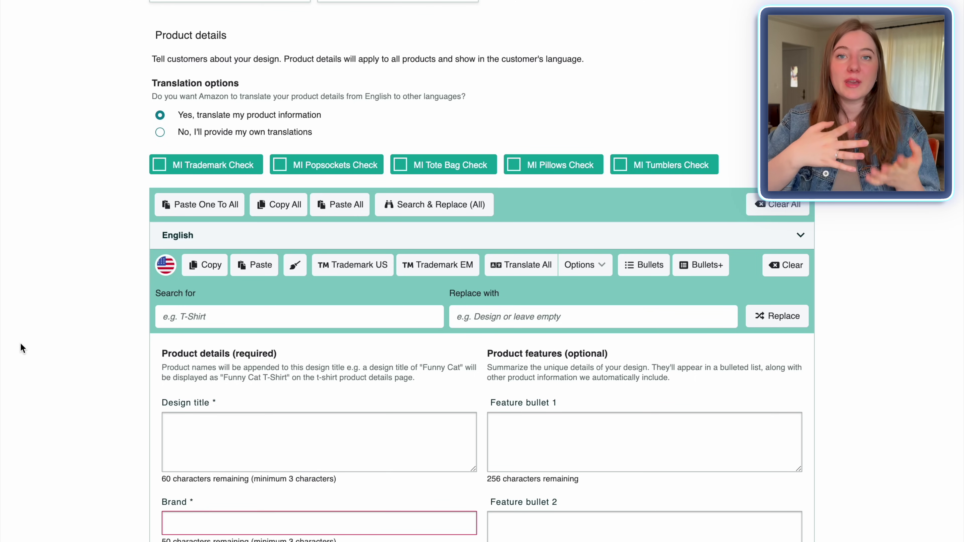
{"action": "scroll", "coordinate": [20, 342], "scroll_direction": "down", "scroll_amount": 3}
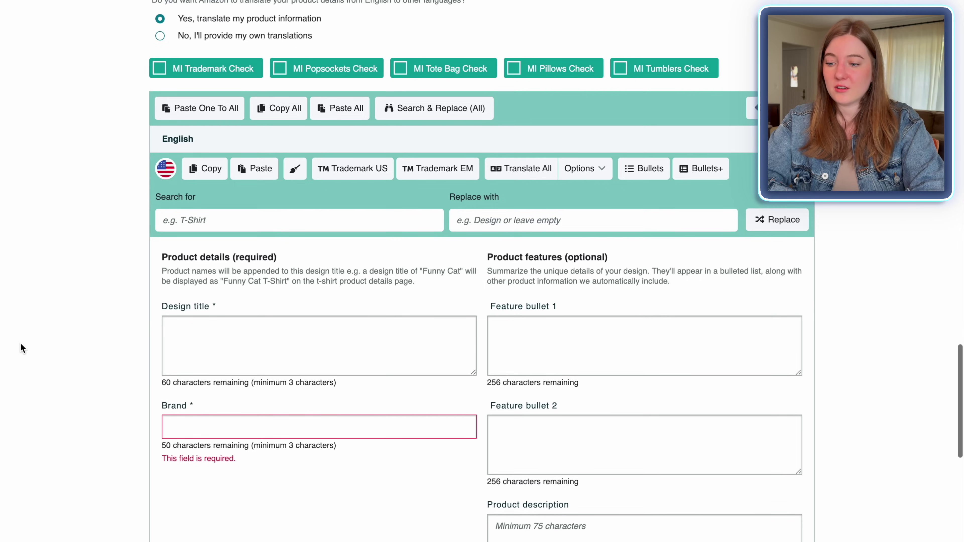
{"action": "type", "text": "Funny Sewing for Grandma Sewer My Retirement Plan Quilter"}
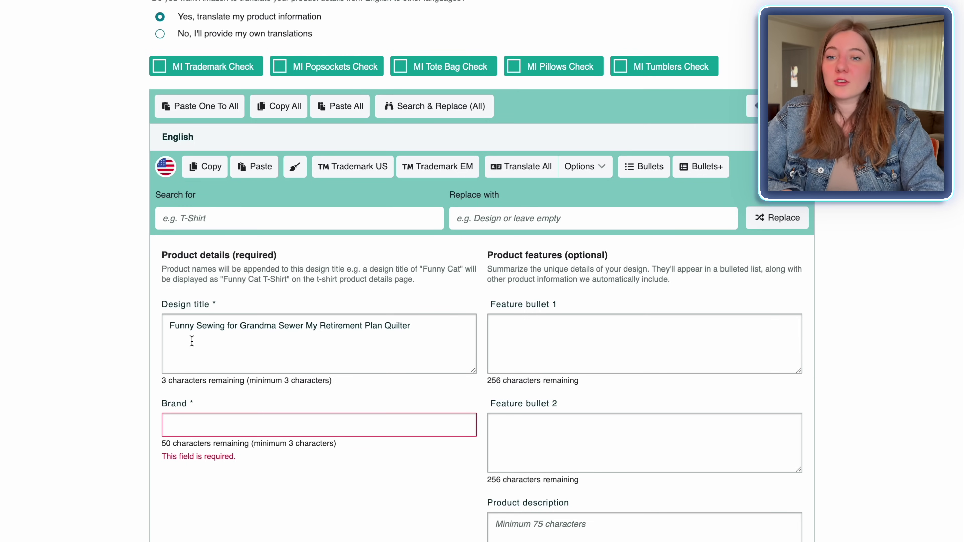
Enable the MI Trademark Check and reword the design title to "Funny Sewing for Sewing Grandma My Retirement Plan Quilter", removing "Sewer"
{"action": "left_click", "coordinate": [160, 70]}
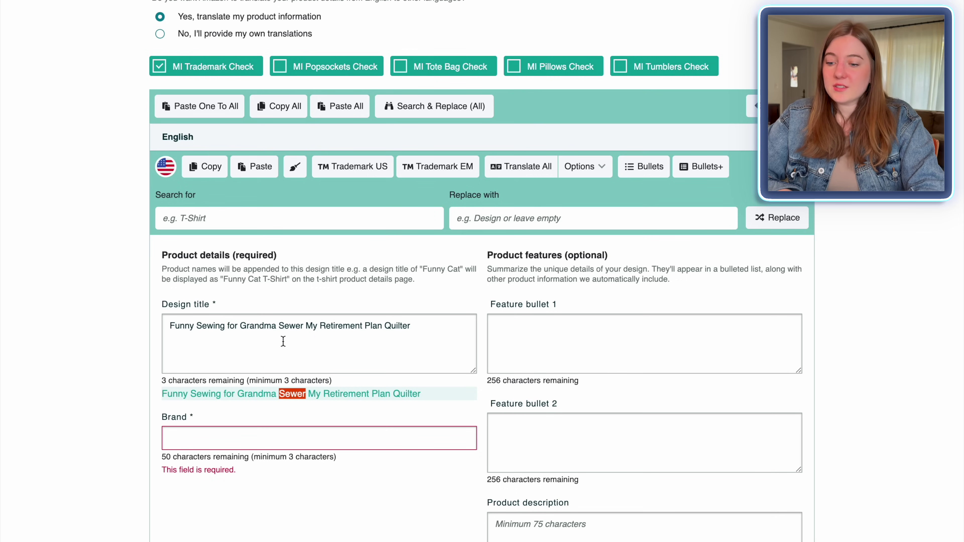
{"action": "left_click_drag", "start_coordinate": [304, 326], "coordinate": [281, 326]}
{"action": "key", "text": "BackSpace"}
{"action": "key", "text": "BackSpace"}
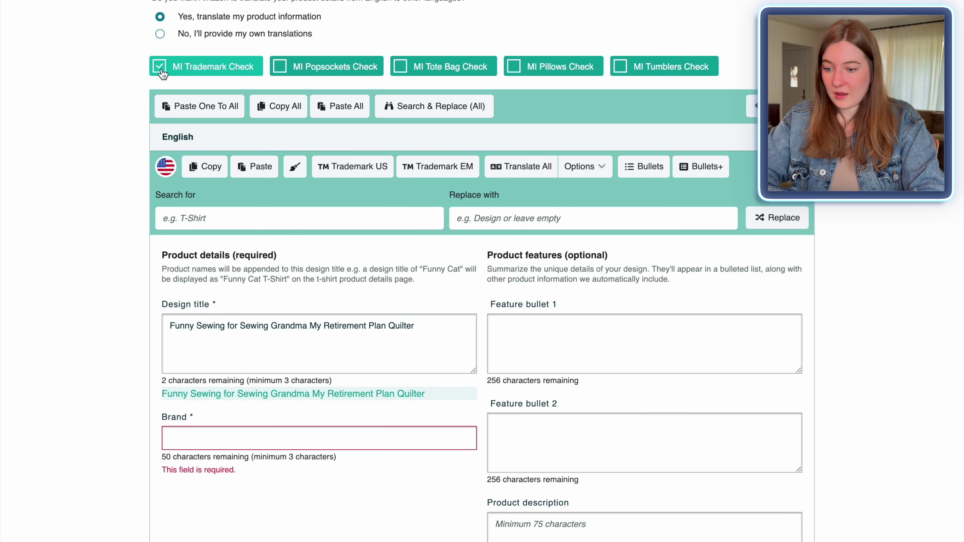
{"action": "left_click", "coordinate": [97, 195]}
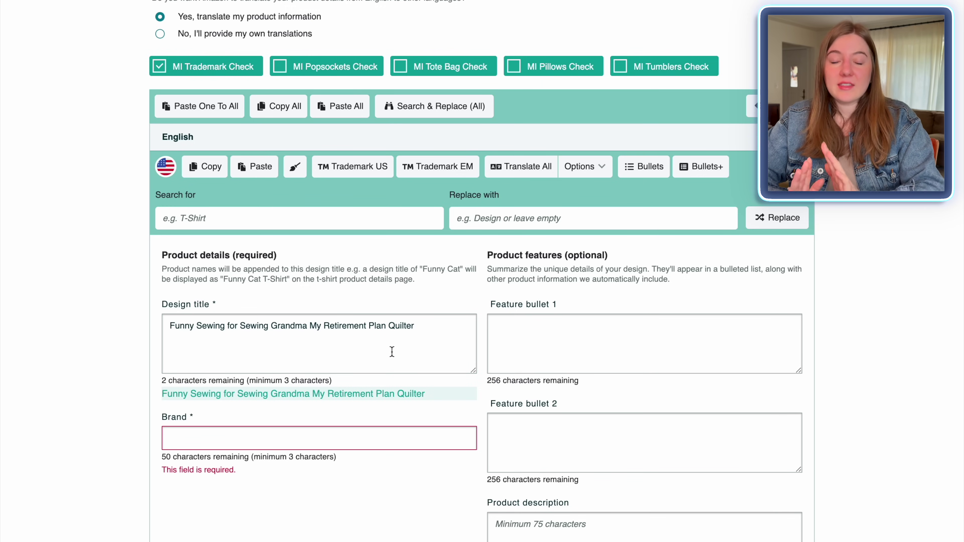
Copy the design title without "Quilter" into the brand, giving "Funny Sewing for Sewing Grandma My Retirement Plan"
{"action": "scroll", "coordinate": [392, 351], "scroll_direction": "down", "scroll_amount": 1}
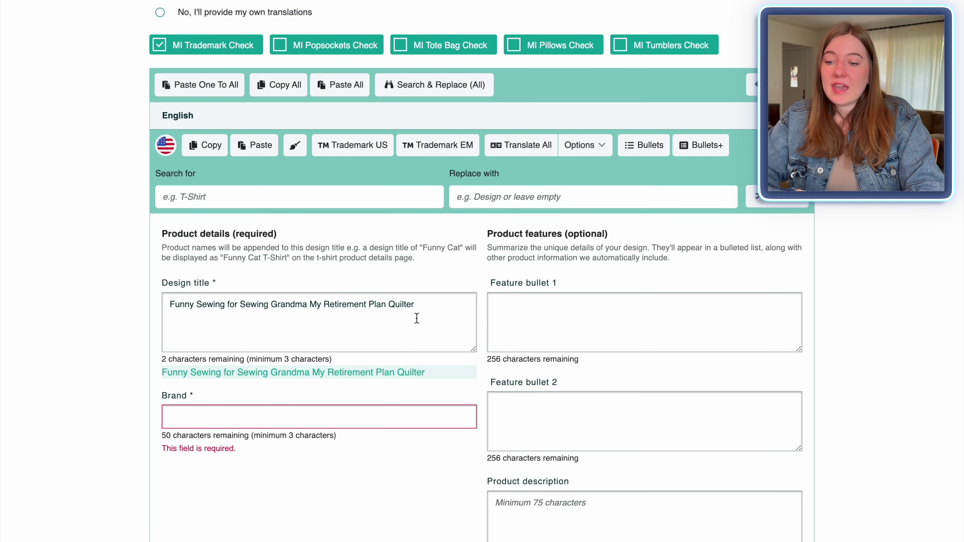
{"action": "left_click_drag", "start_coordinate": [386, 304], "coordinate": [168, 305]}
{"action": "key", "text": "ctrl+c"}
{"action": "left_click", "coordinate": [190, 417]}
{"action": "key", "text": "ctrl+v"}
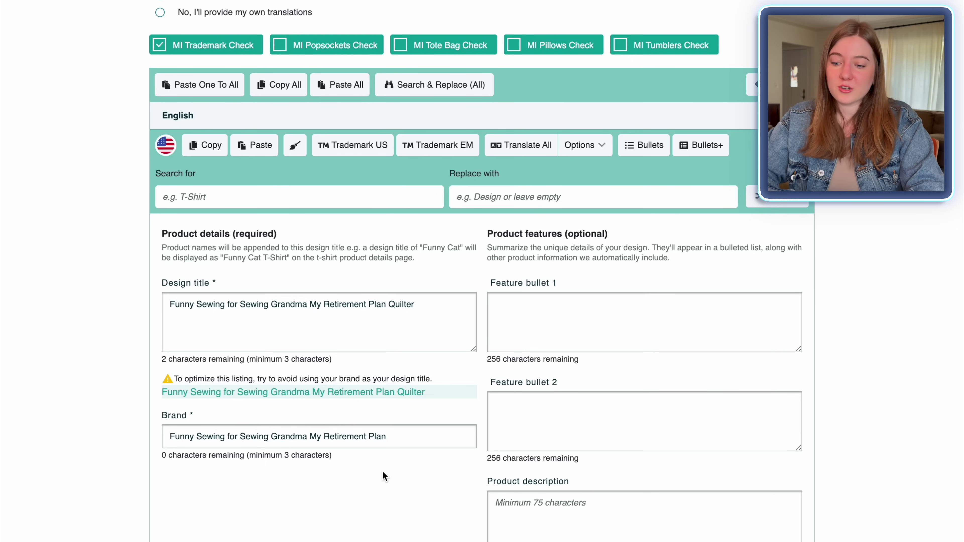
Fill feature bullet 1 with the grandma-or-mom sewing and quilting gift text, and feature bullet 2 with the granny-or-nana retro sewing machine text
{"action": "scroll", "coordinate": [864, 323], "scroll_direction": "down", "scroll_amount": 2}
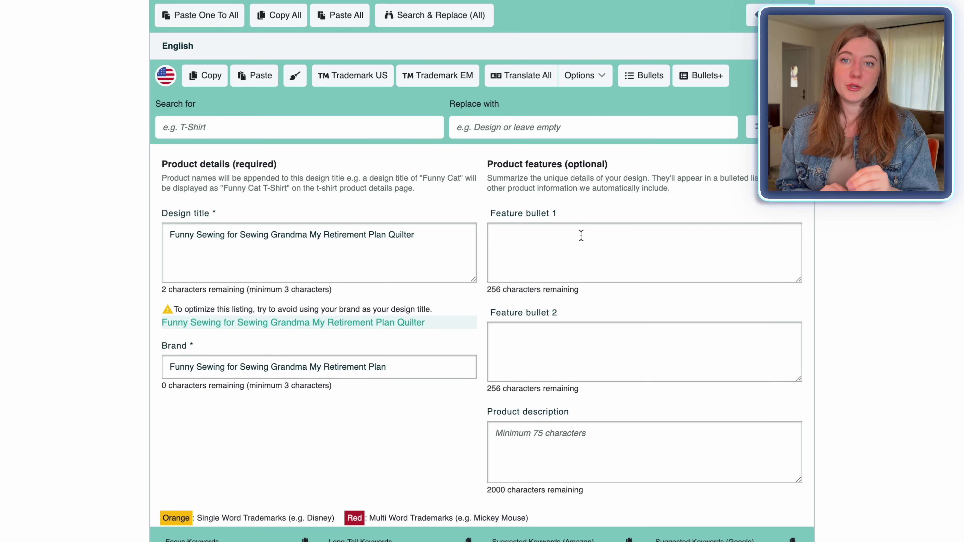
{"action": "key", "text": "ctrl+v"}
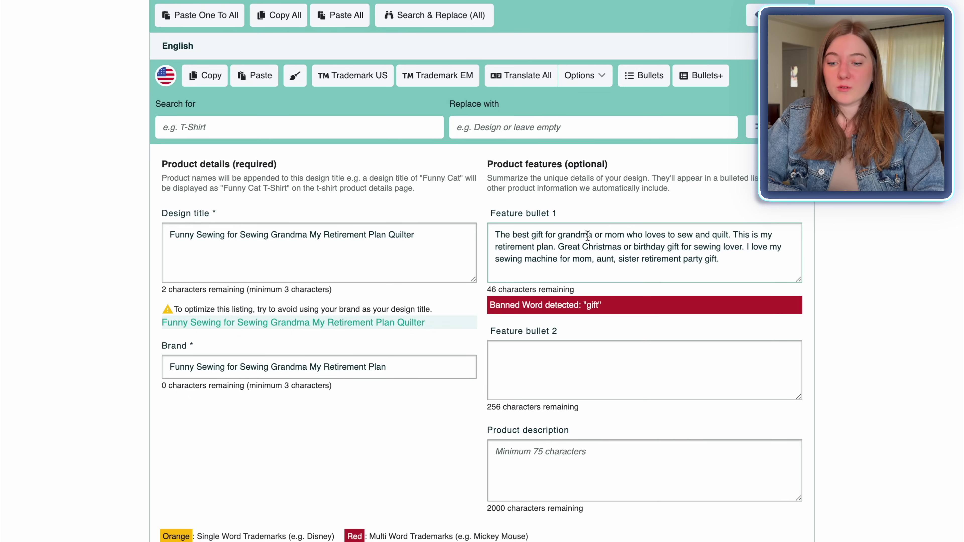
{"action": "left_click", "coordinate": [560, 373]}
{"action": "key", "text": "ctrl+v"}
{"action": "scroll", "coordinate": [473, 403], "scroll_direction": "down", "scroll_amount": 1}
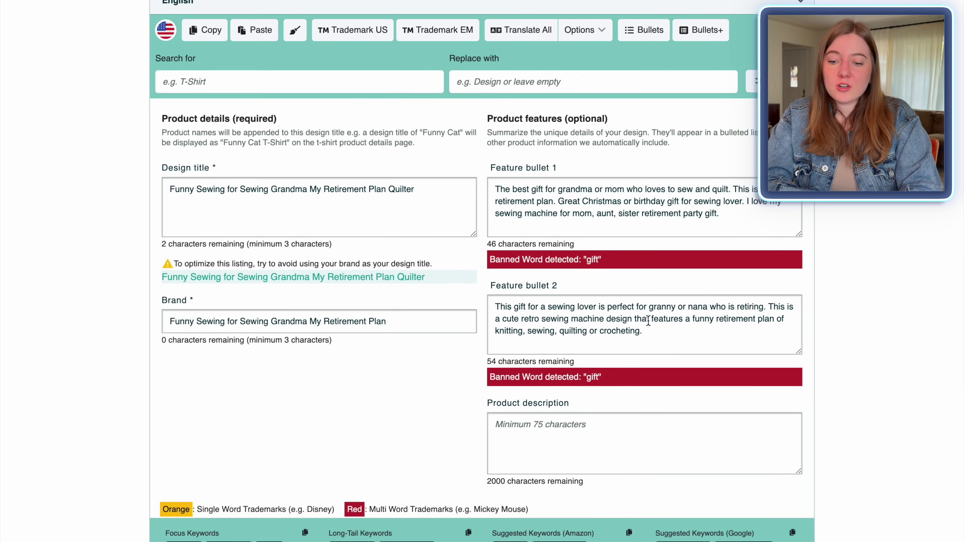
{"action": "scroll", "coordinate": [707, 330], "scroll_direction": "down", "scroll_amount": 1}
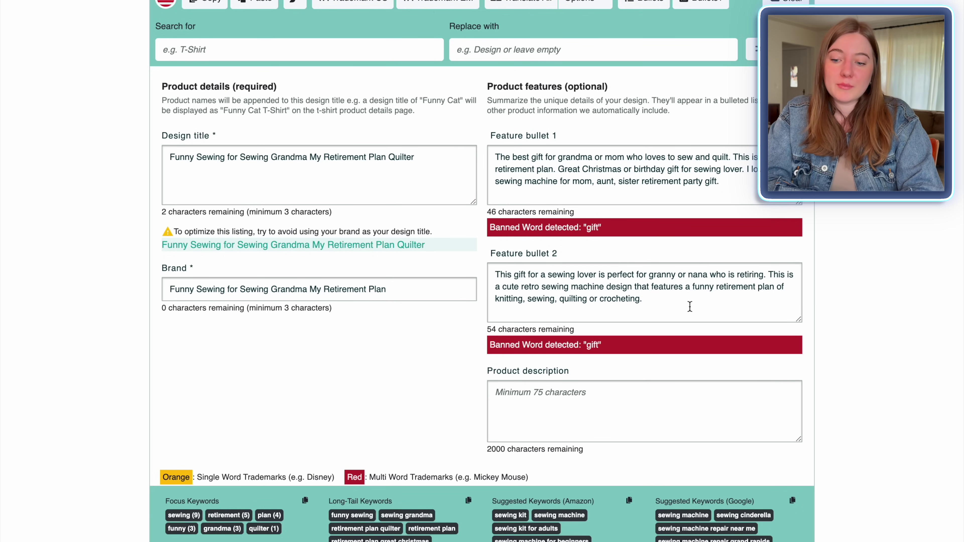
{"action": "left_click", "coordinate": [662, 303]}
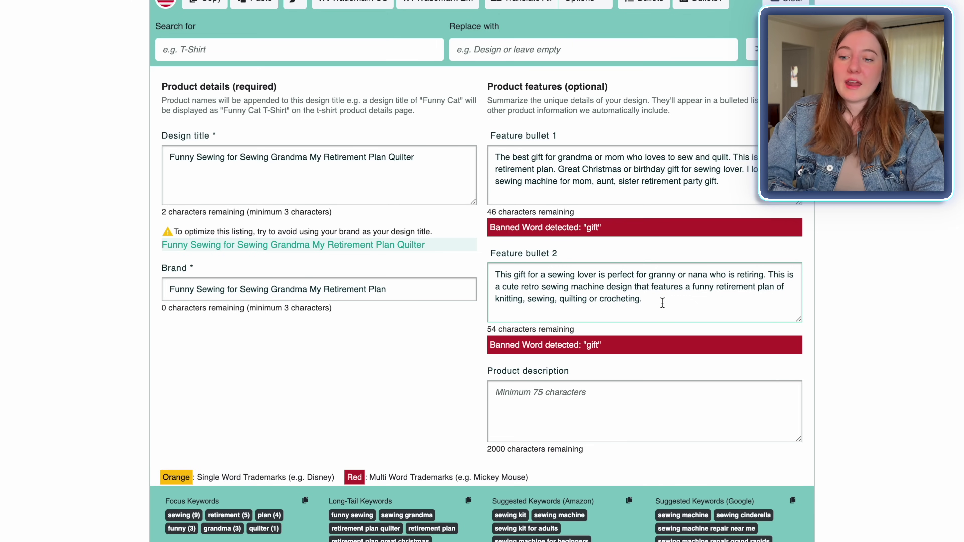
Copy the texts of feature bullet 1 and feature bullet 2 one after the other into the product description
{"action": "scroll", "coordinate": [655, 401], "scroll_direction": "down", "scroll_amount": 1}
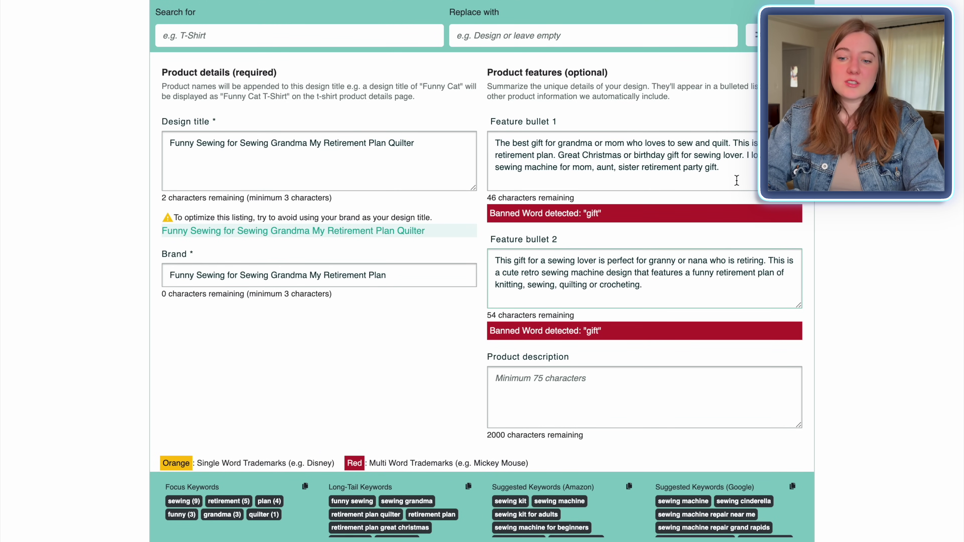
{"action": "left_click_drag", "start_coordinate": [736, 175], "coordinate": [481, 149]}
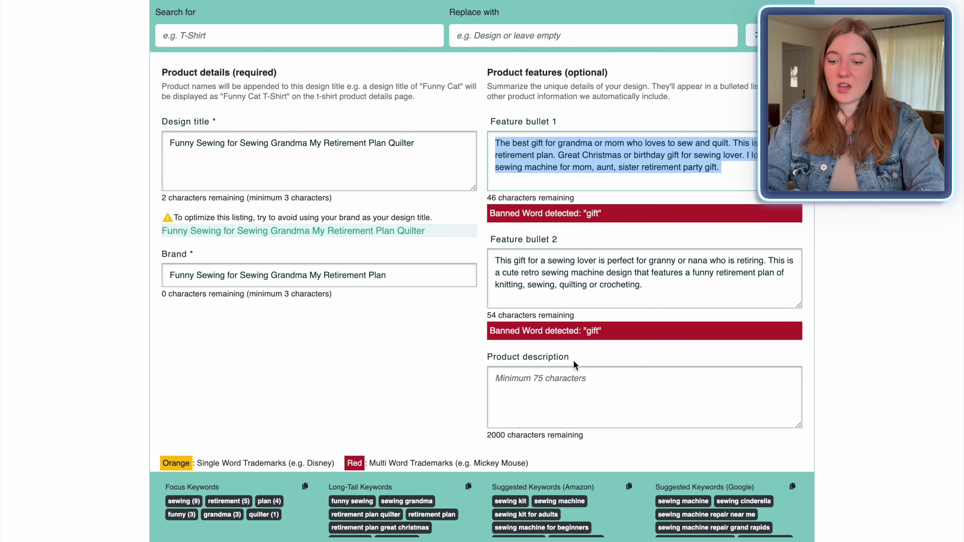
{"action": "left_click", "coordinate": [575, 394]}
{"action": "key", "text": "ctrl+v"}
{"action": "left_click_drag", "start_coordinate": [649, 290], "coordinate": [486, 268]}
{"action": "key", "text": "ctrl+c"}
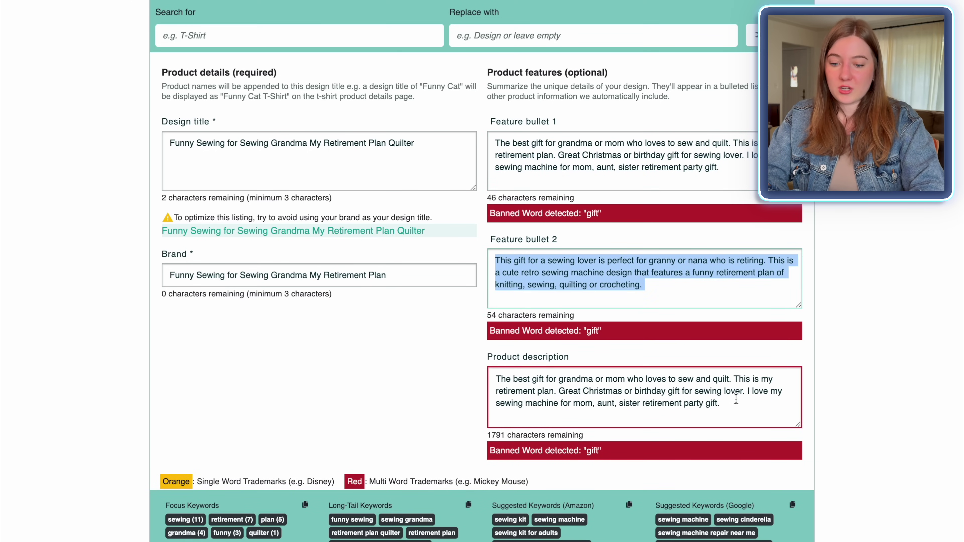
{"action": "left_click", "coordinate": [736, 399]}
{"action": "key", "text": "ctrl+v"}
{"action": "scroll", "coordinate": [456, 337], "scroll_direction": "down", "scroll_amount": 5}
{"action": "scroll", "coordinate": [457, 335], "scroll_direction": "down", "scroll_amount": 3}
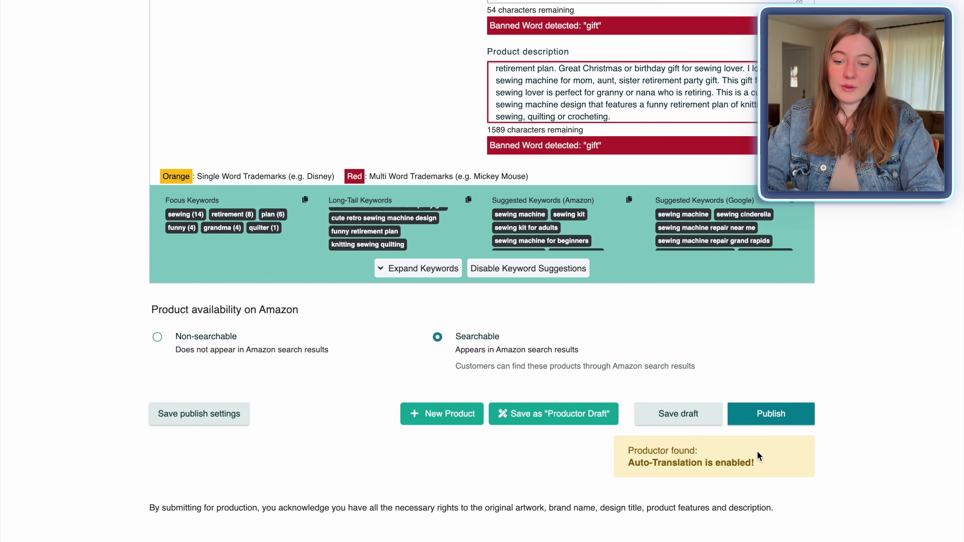